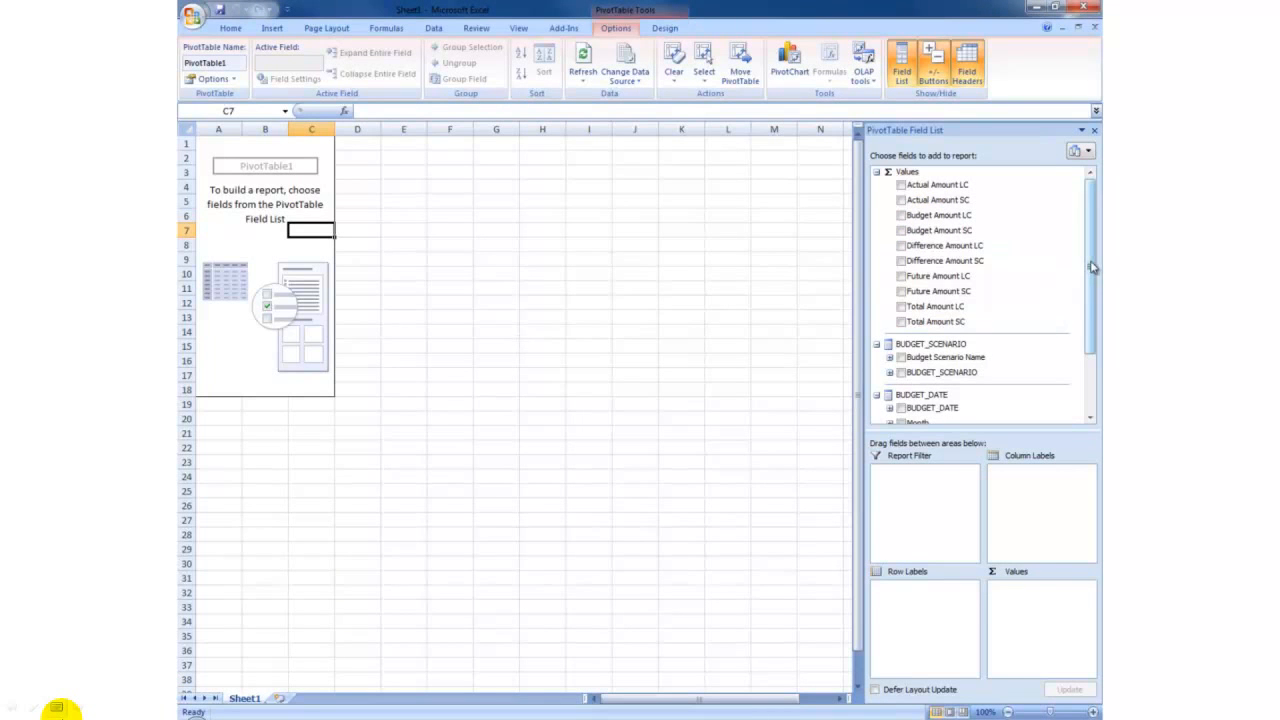
# Add Budget Scenario Name, Year and Attributes of G/L Account to the PivotTable as row labels.
pyautogui.moveTo(1089, 266); pyautogui.dragTo(1092, 324)
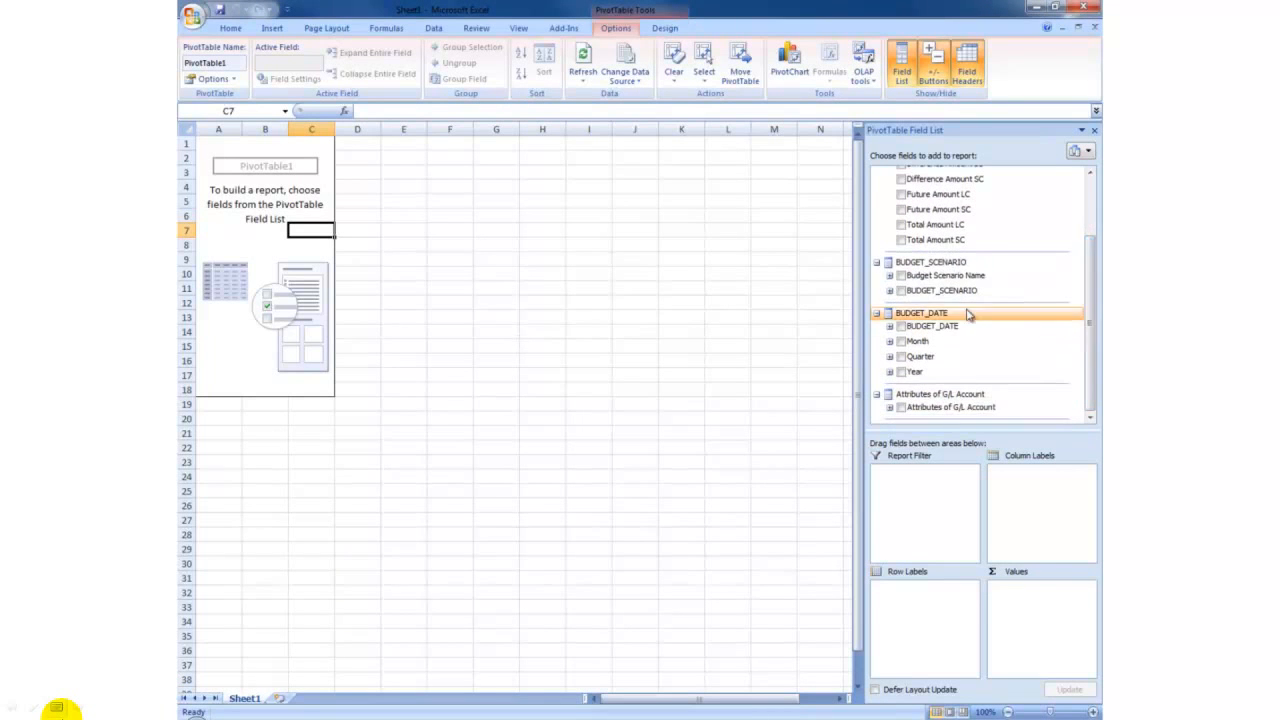
pyautogui.click(901, 275)
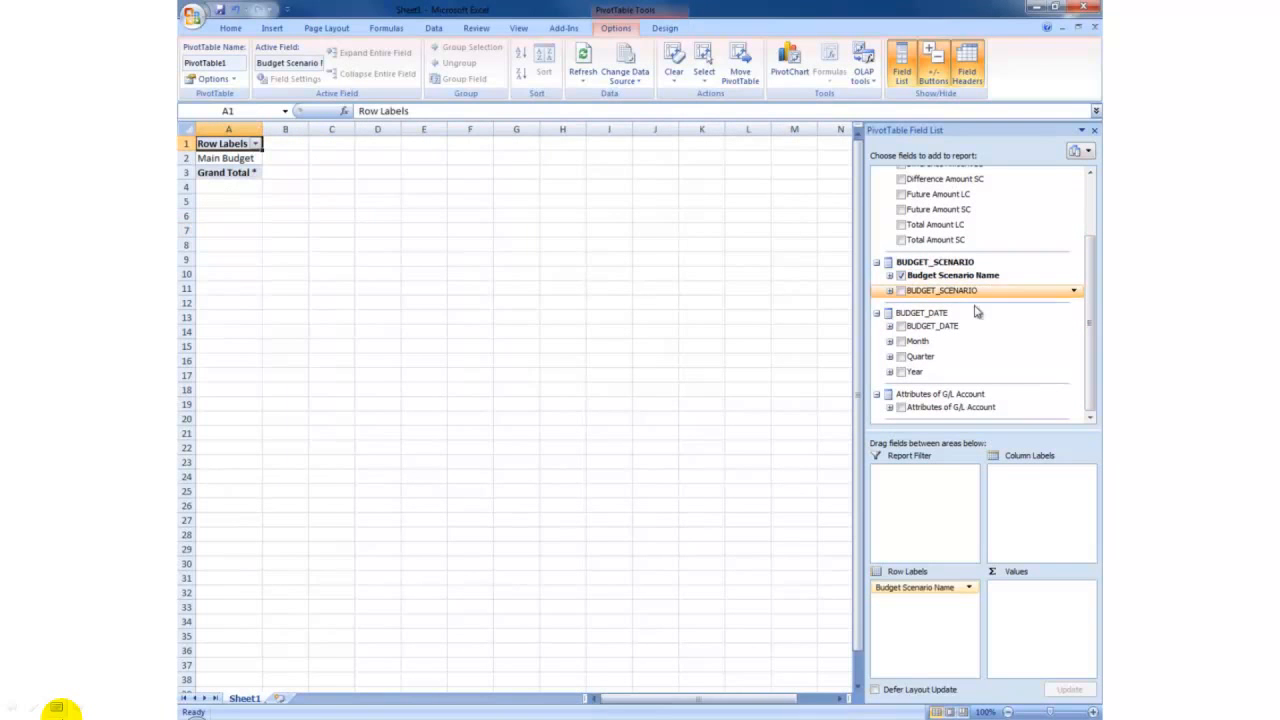
pyautogui.click(902, 373)
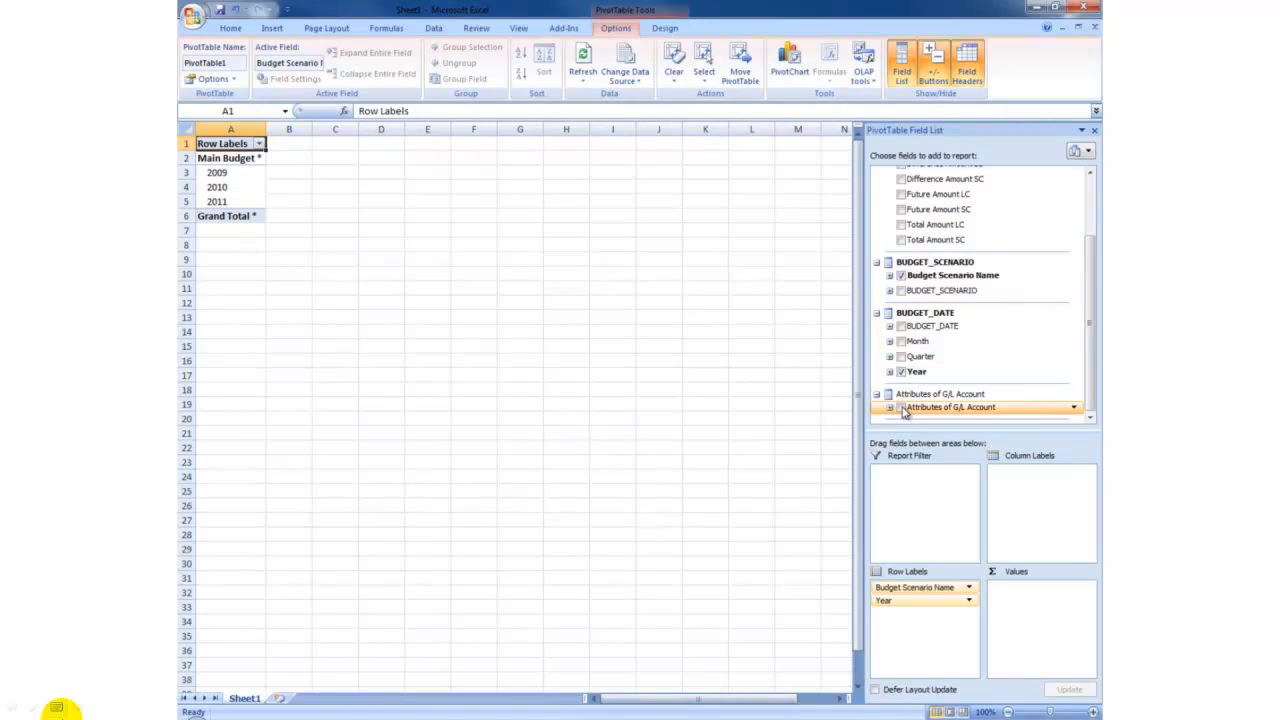
pyautogui.click(902, 408)
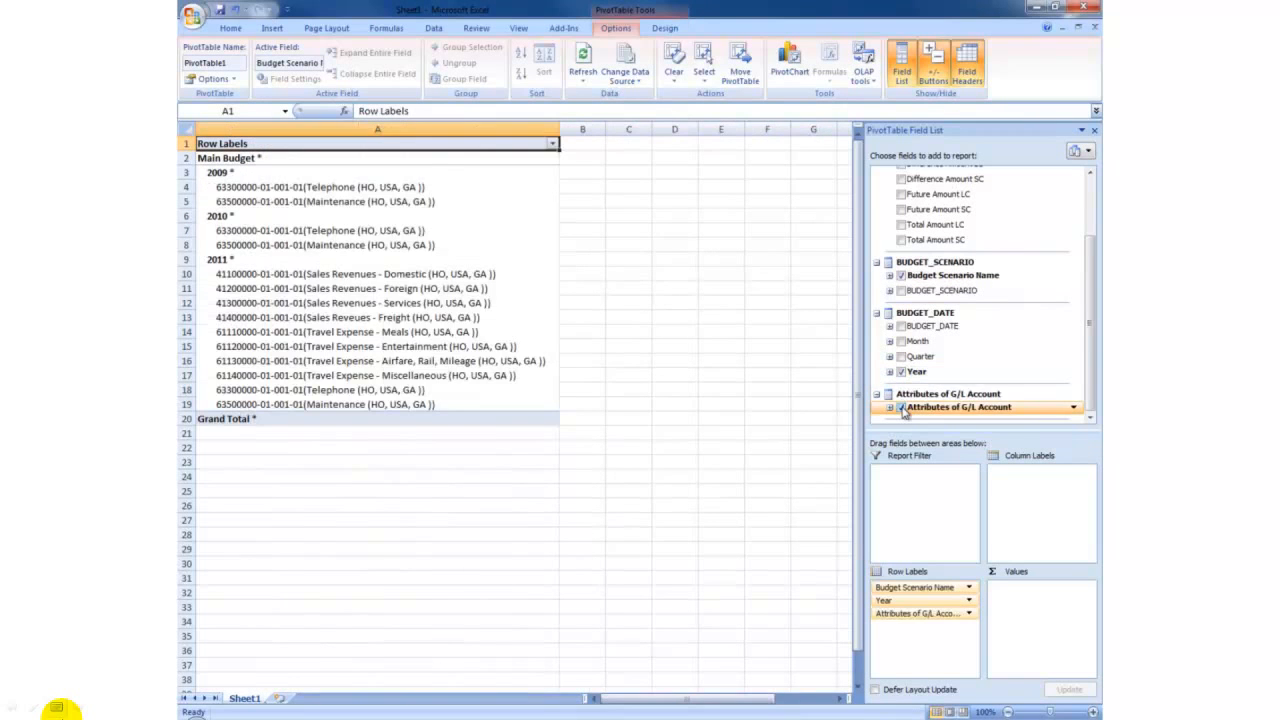
# Add the Budget, Actual, Future, Total and Difference Amount SC measures to the PivotTable values, in that order.
pyautogui.moveTo(1090, 292); pyautogui.dragTo(1094, 216)
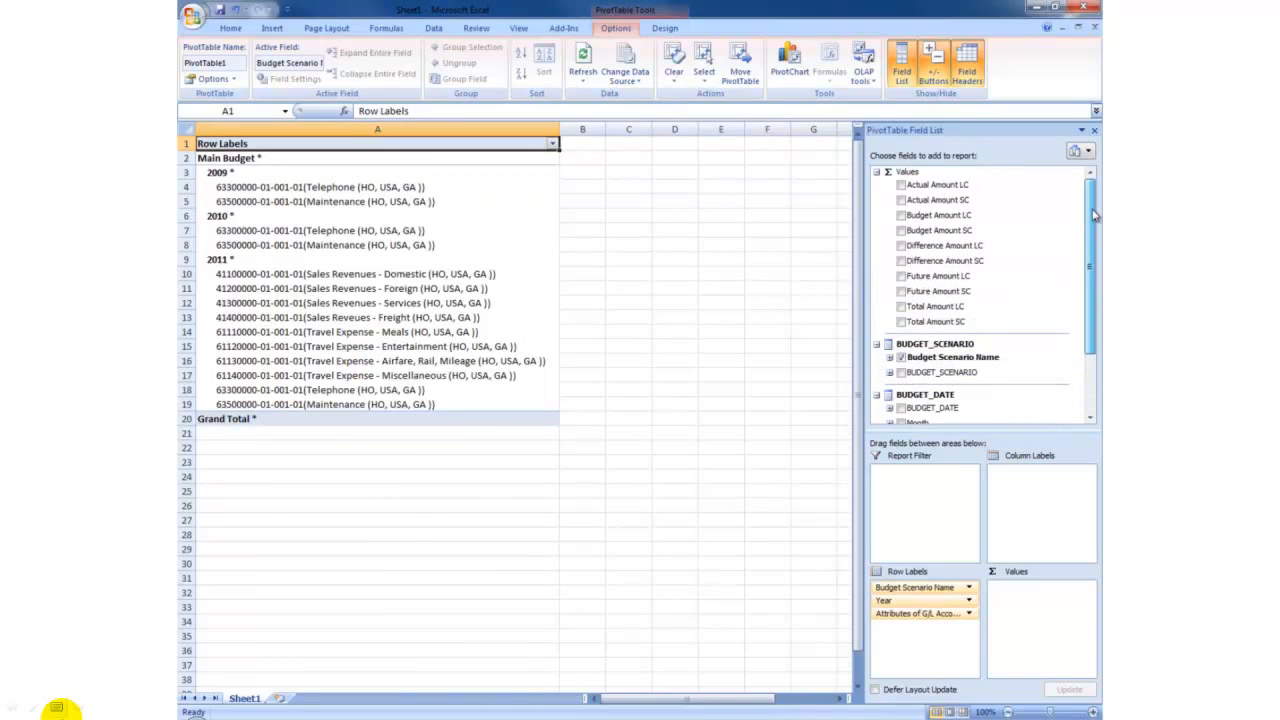
pyautogui.click(901, 232)
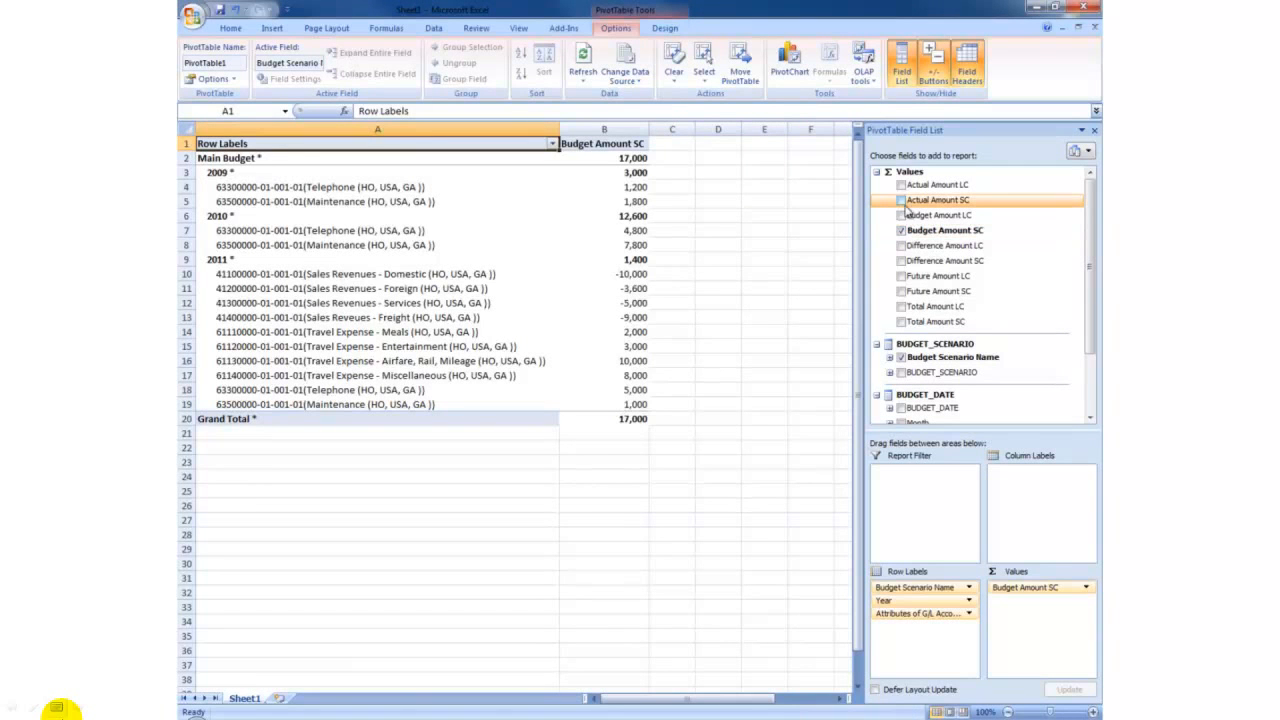
pyautogui.click(901, 200)
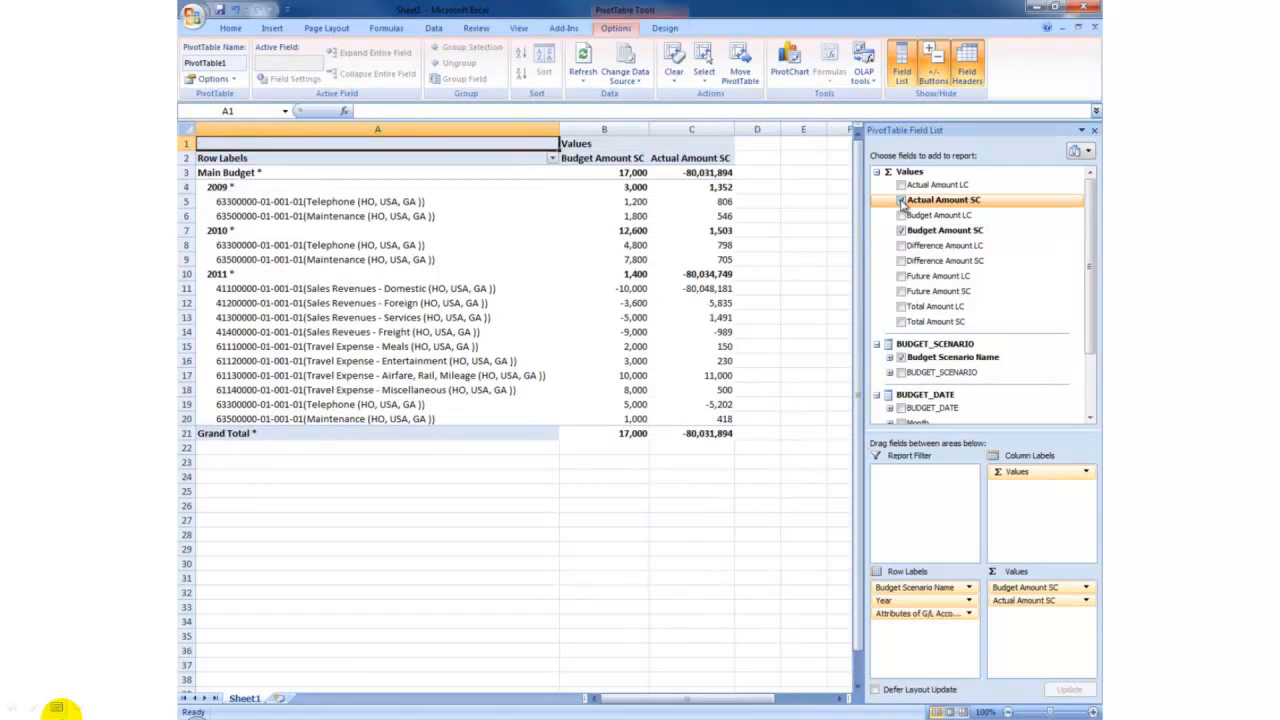
pyautogui.click(901, 292)
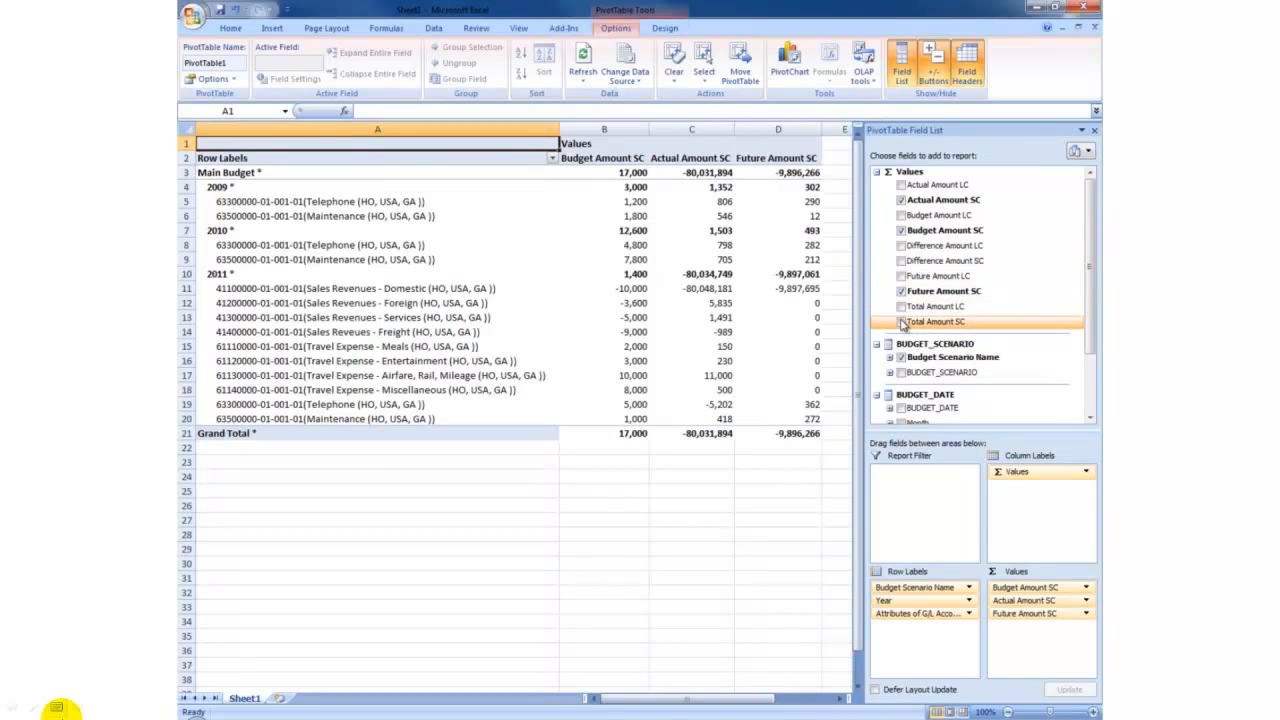
pyautogui.click(901, 322)
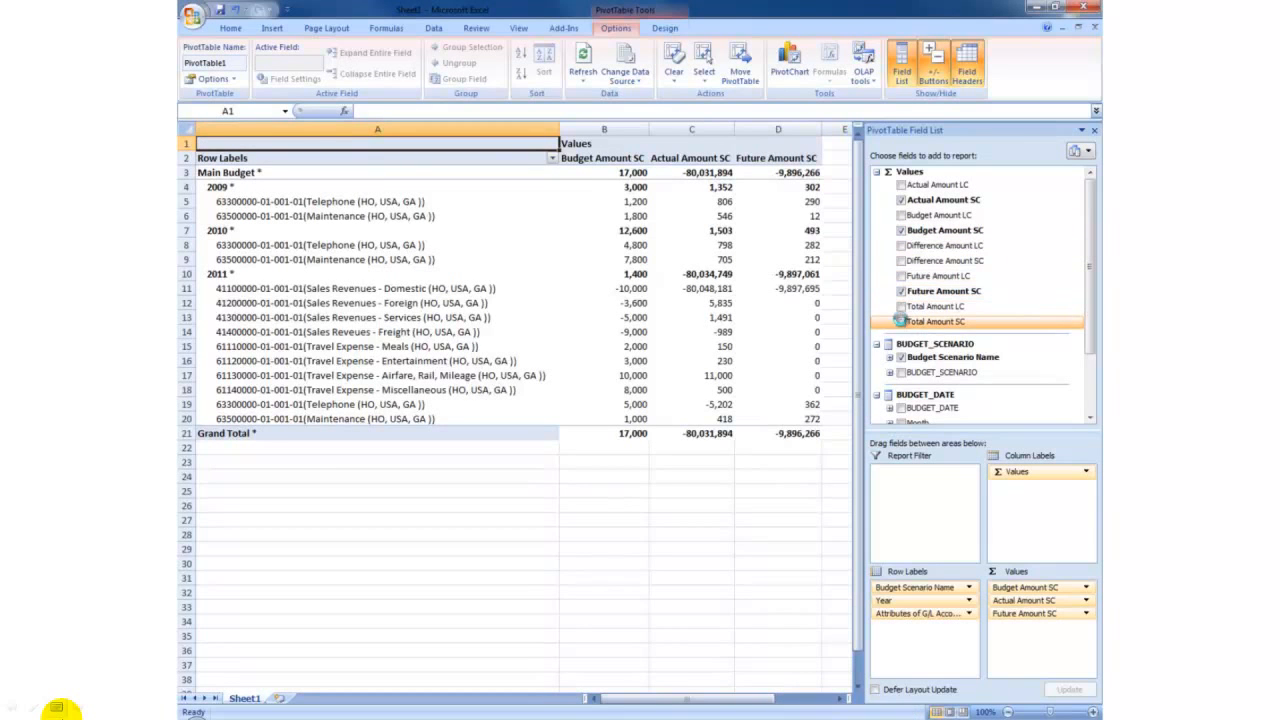
pyautogui.click(903, 261)
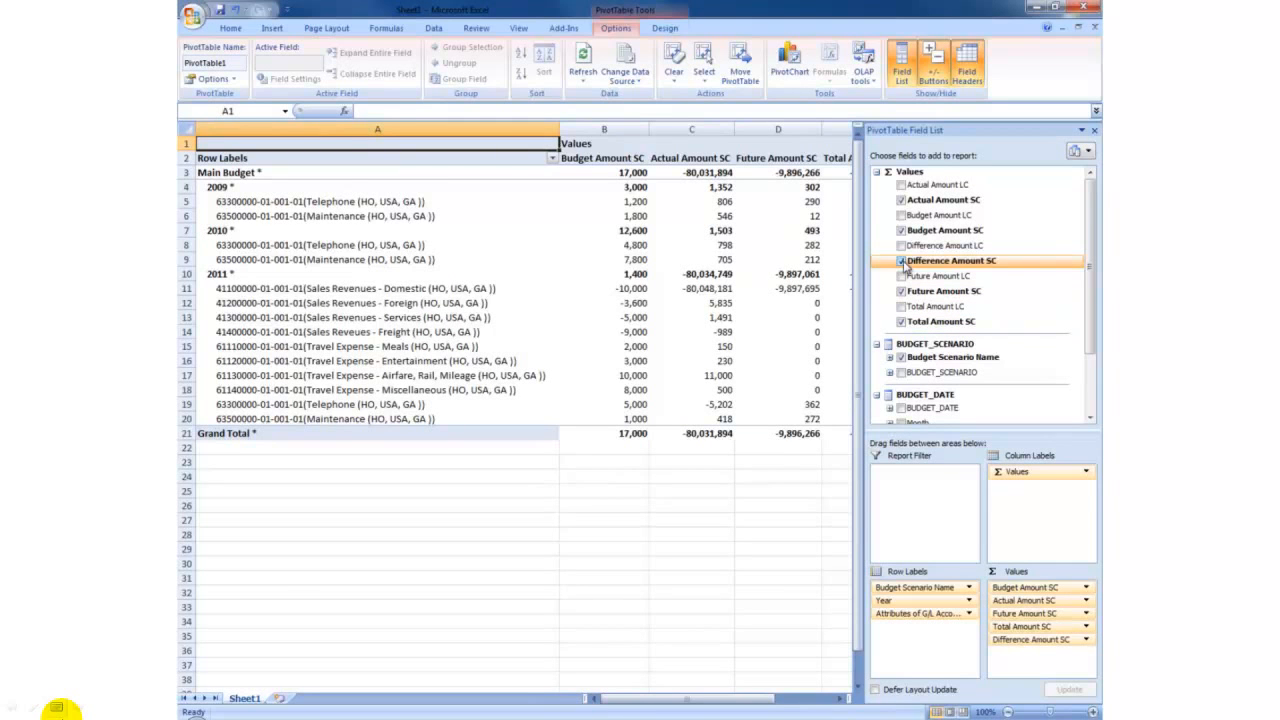
# Apply borders around all cells of the entire PivotTable.
pyautogui.click(698, 434)
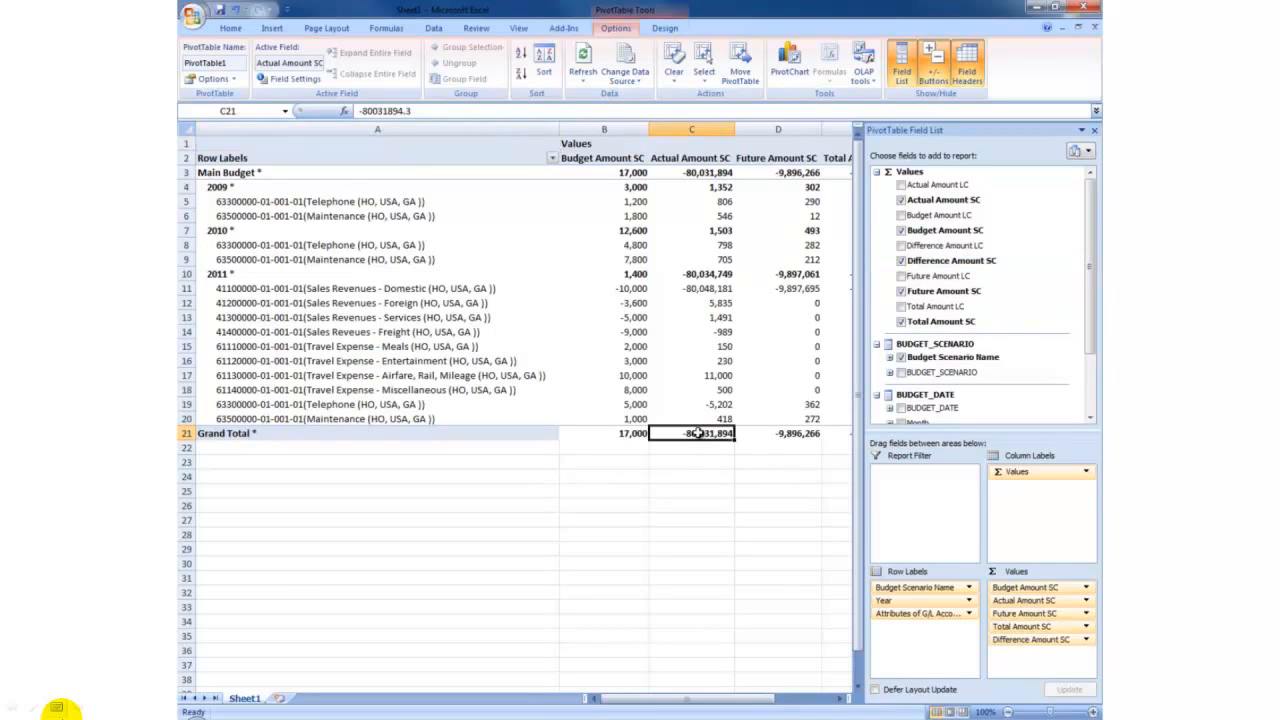
pyautogui.hotkey('ctrl', 'a')
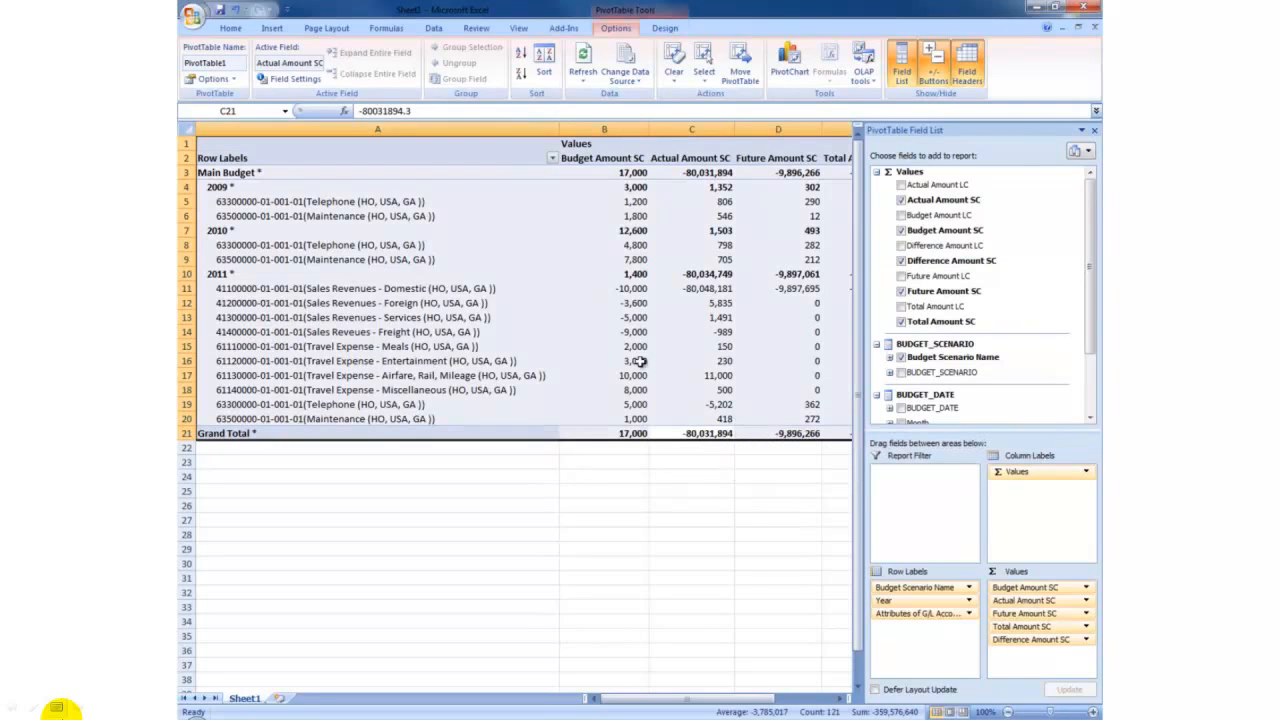
pyautogui.click(232, 28)
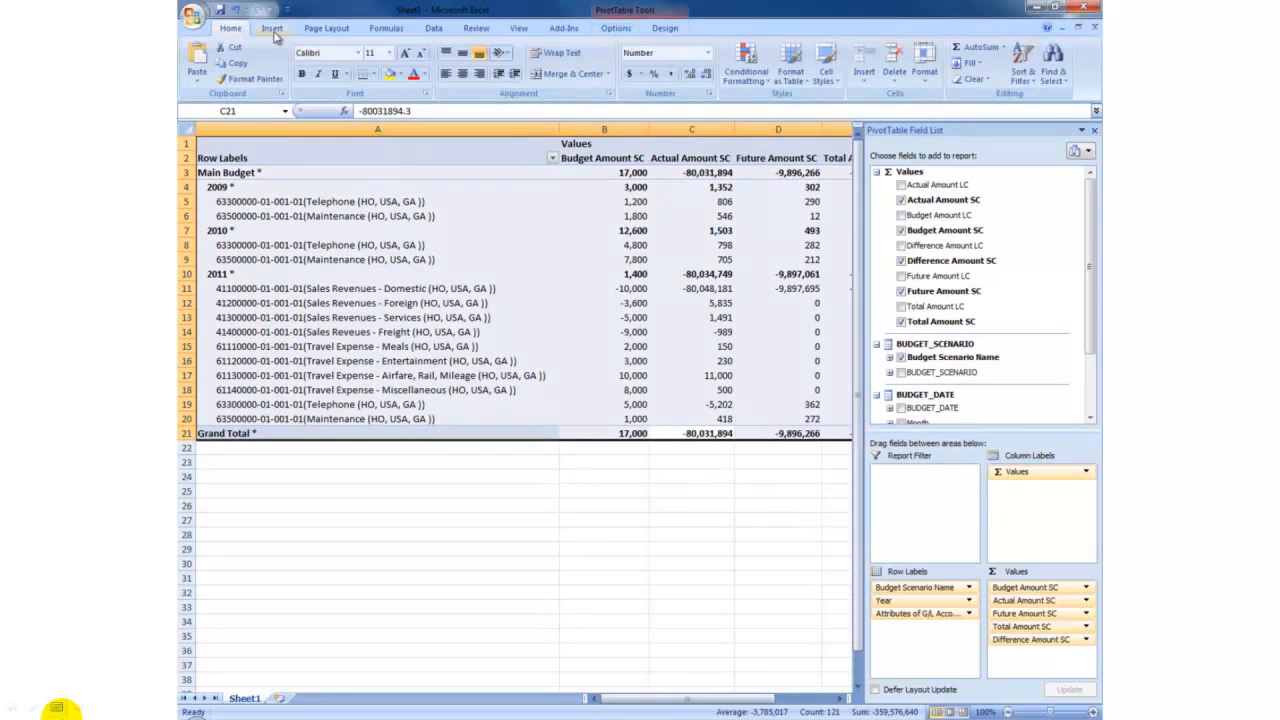
pyautogui.click(373, 74)
pyautogui.click(415, 188)
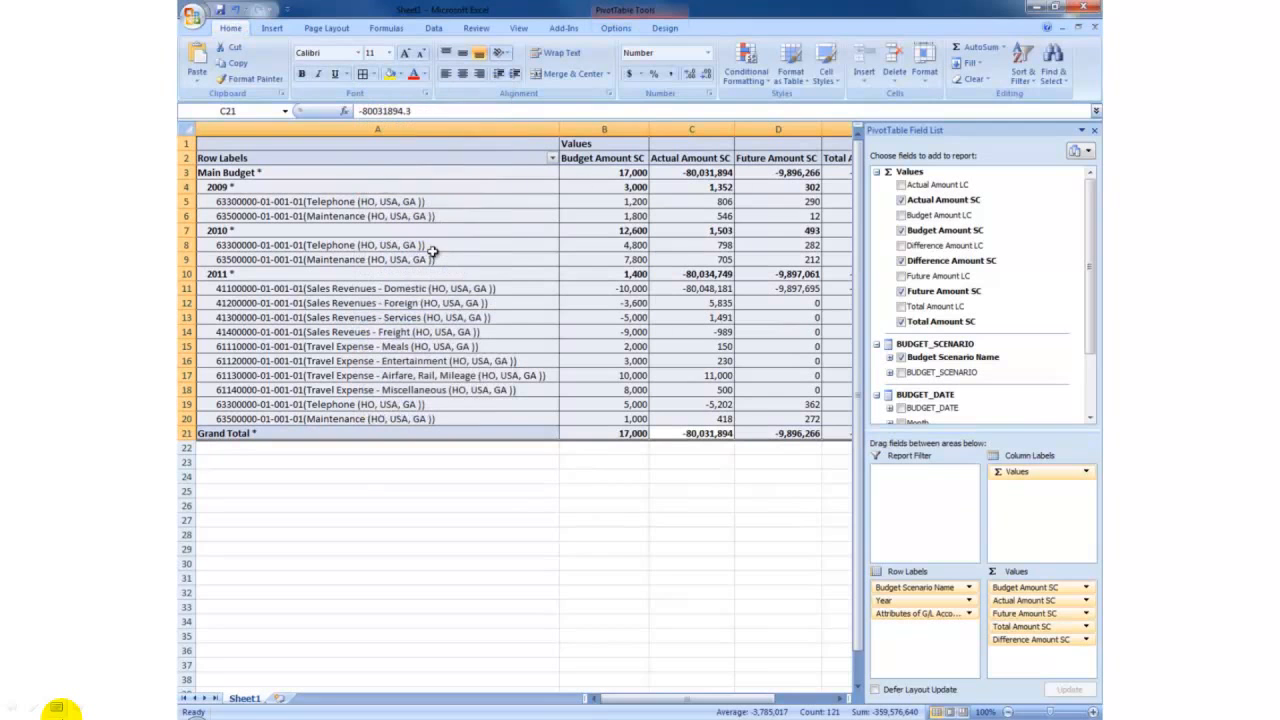
# Increase the number format of the selected PivotTable amounts to two decimal places.
pyautogui.click(689, 76)
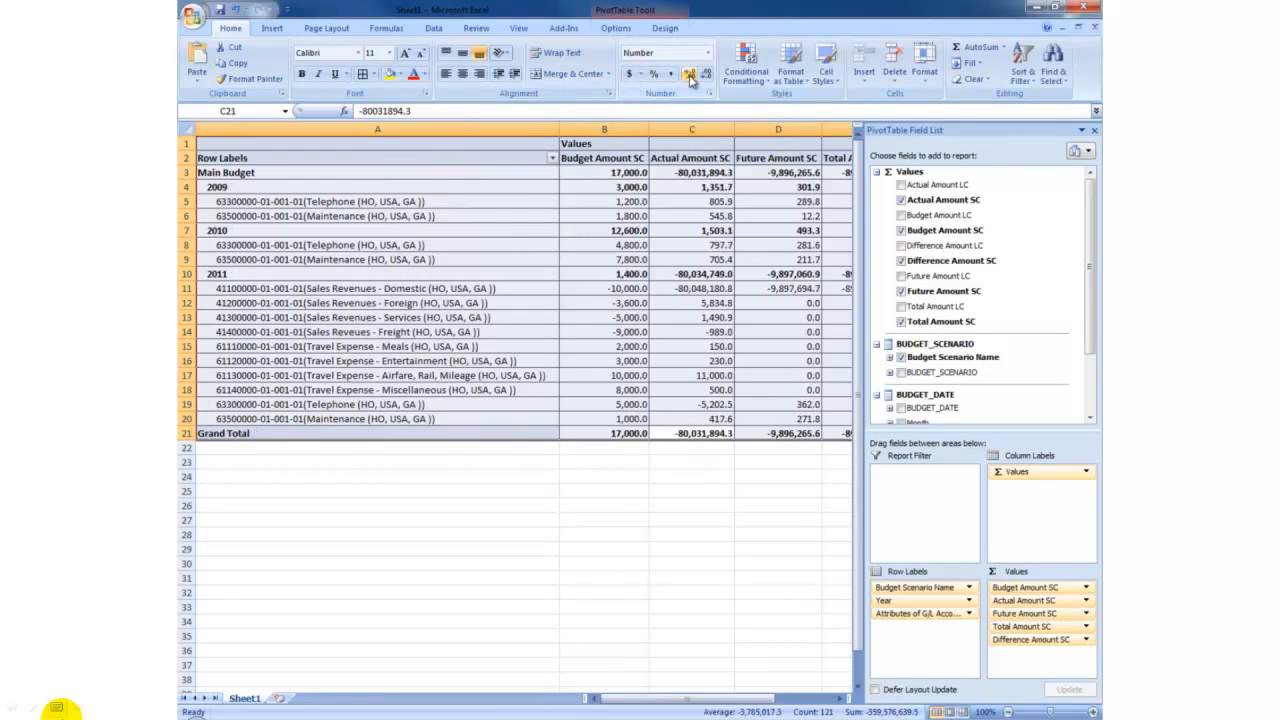
pyautogui.click(689, 76)
pyautogui.click(699, 501)
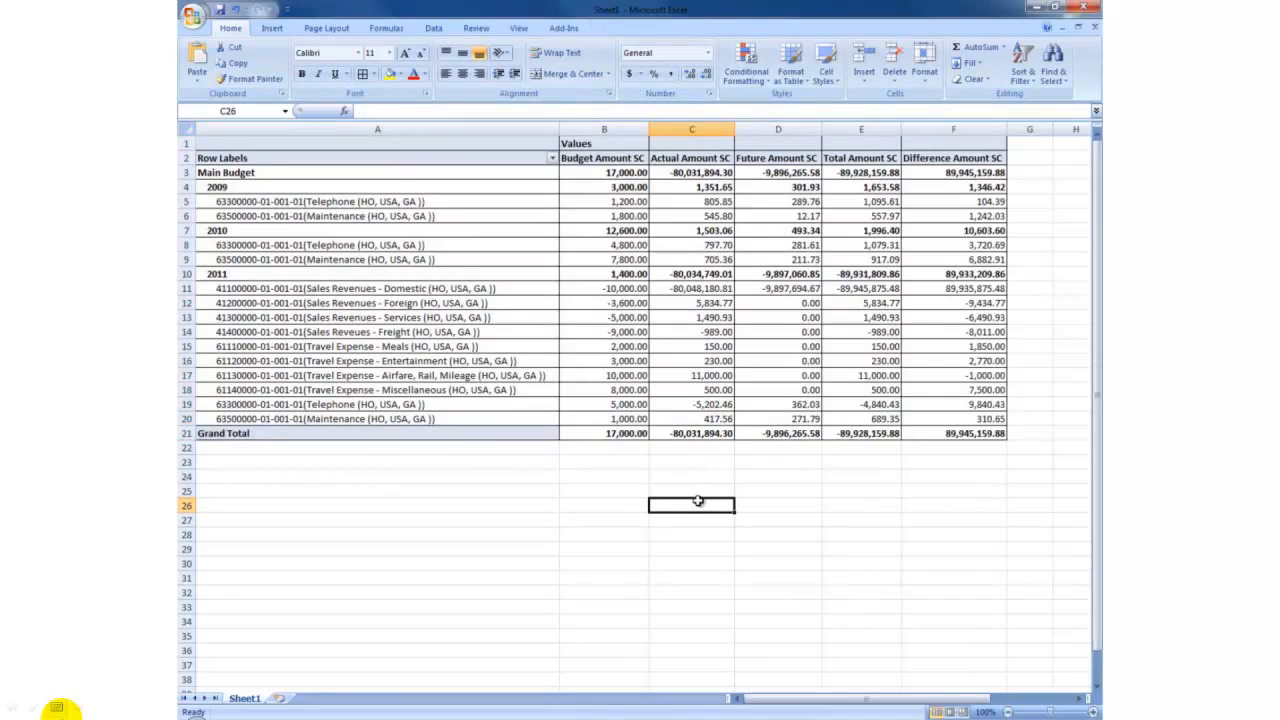
# Add the Quarter field to the PivotTable and place it in the column labels above the values.
pyautogui.click(698, 345)
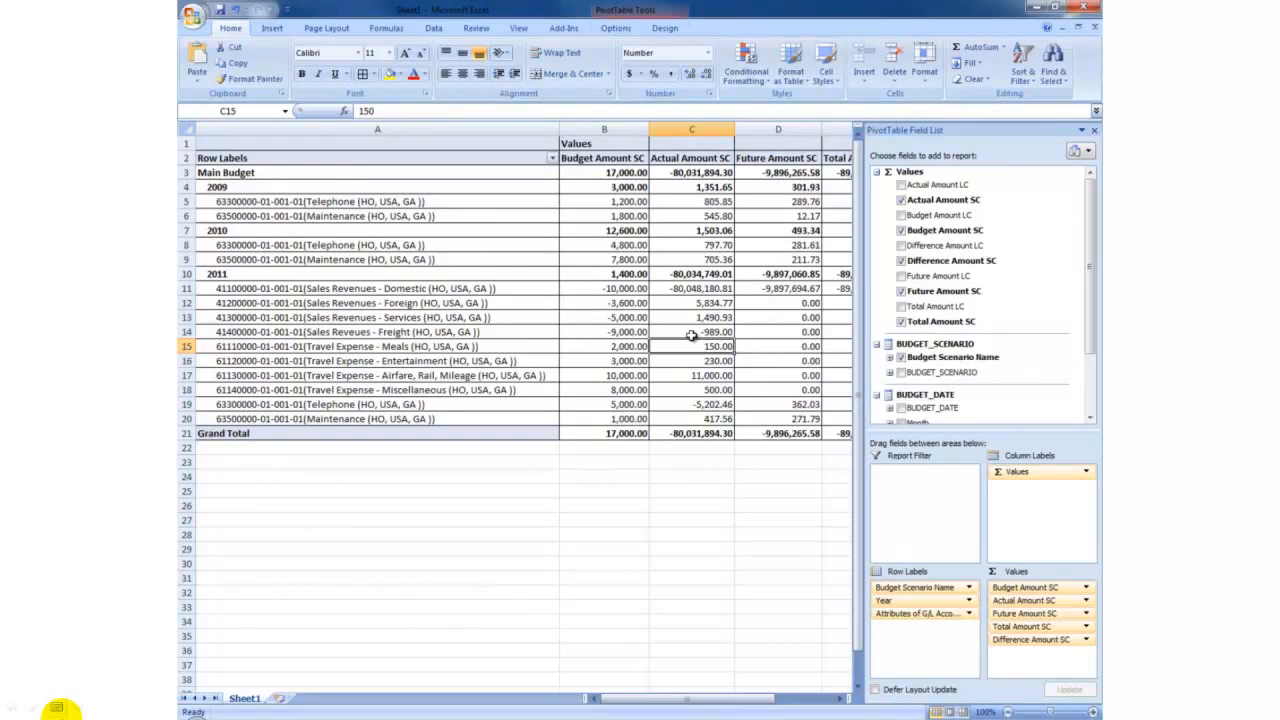
pyautogui.moveTo(1090, 267); pyautogui.dragTo(1090, 332)
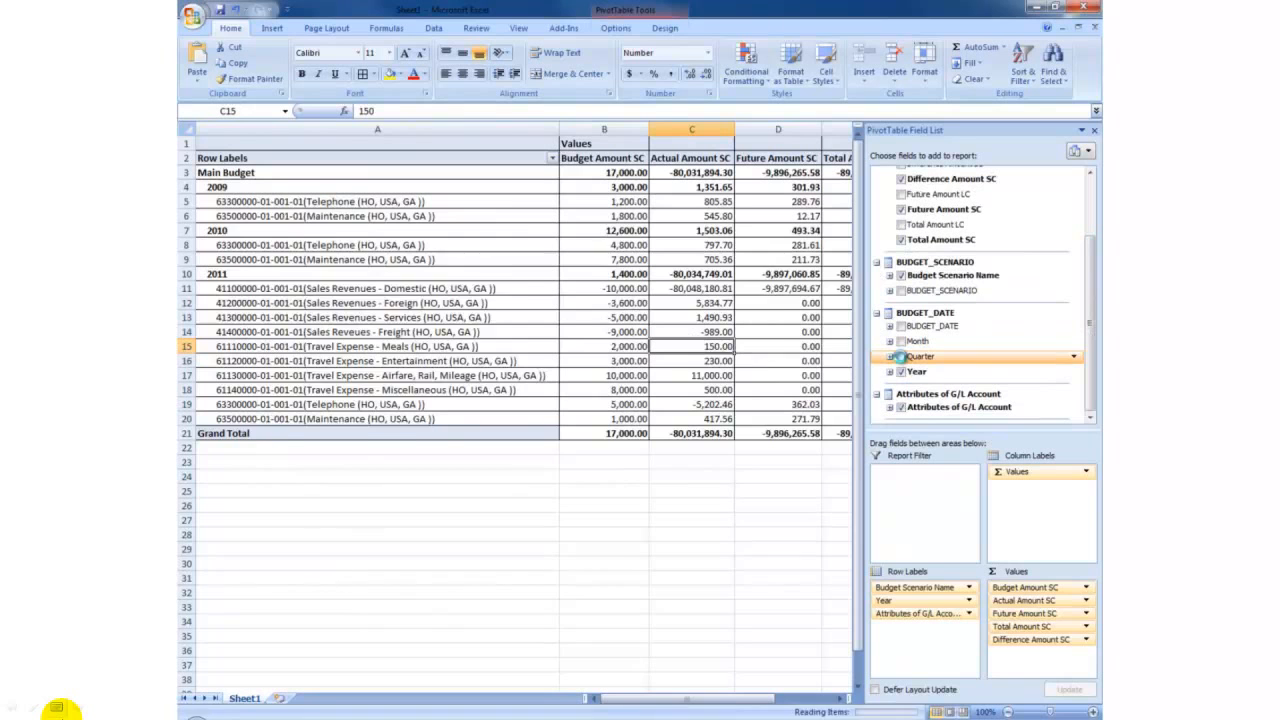
pyautogui.click(901, 356)
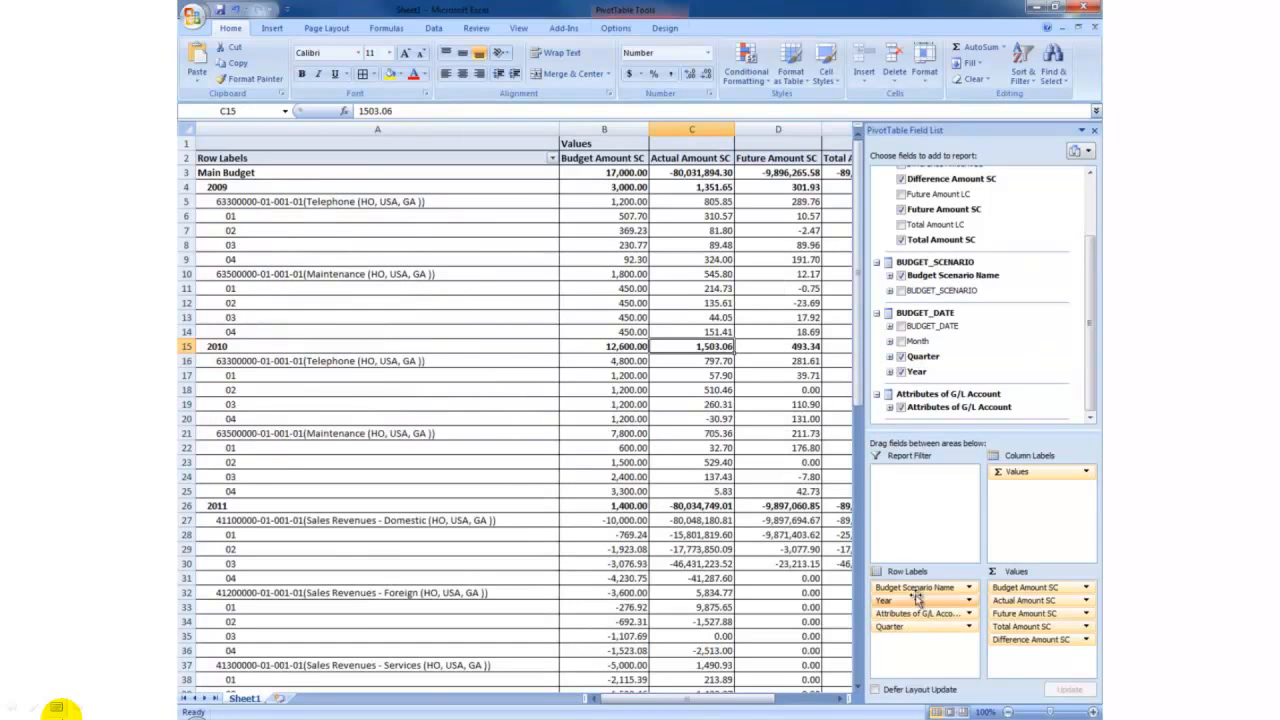
pyautogui.moveTo(893, 632); pyautogui.dragTo(1016, 468)
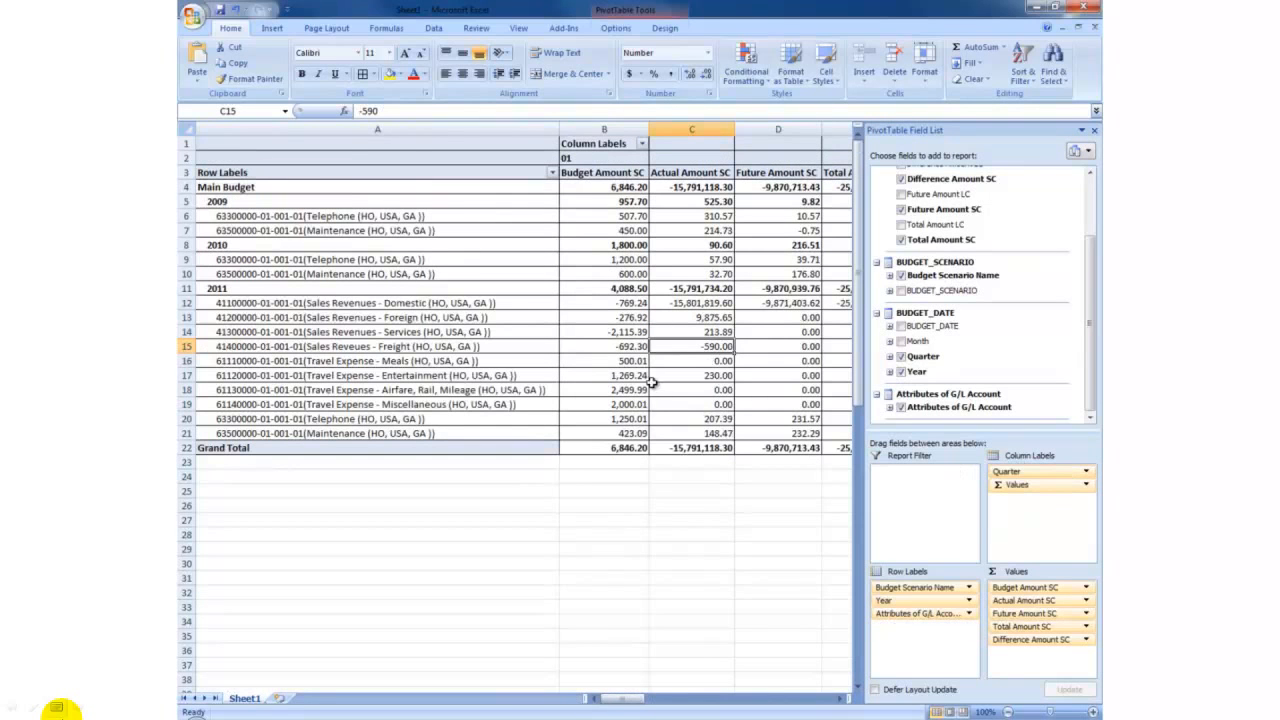
pyautogui.click(653, 390)
pyautogui.click(624, 318)
pyautogui.click(770, 563)
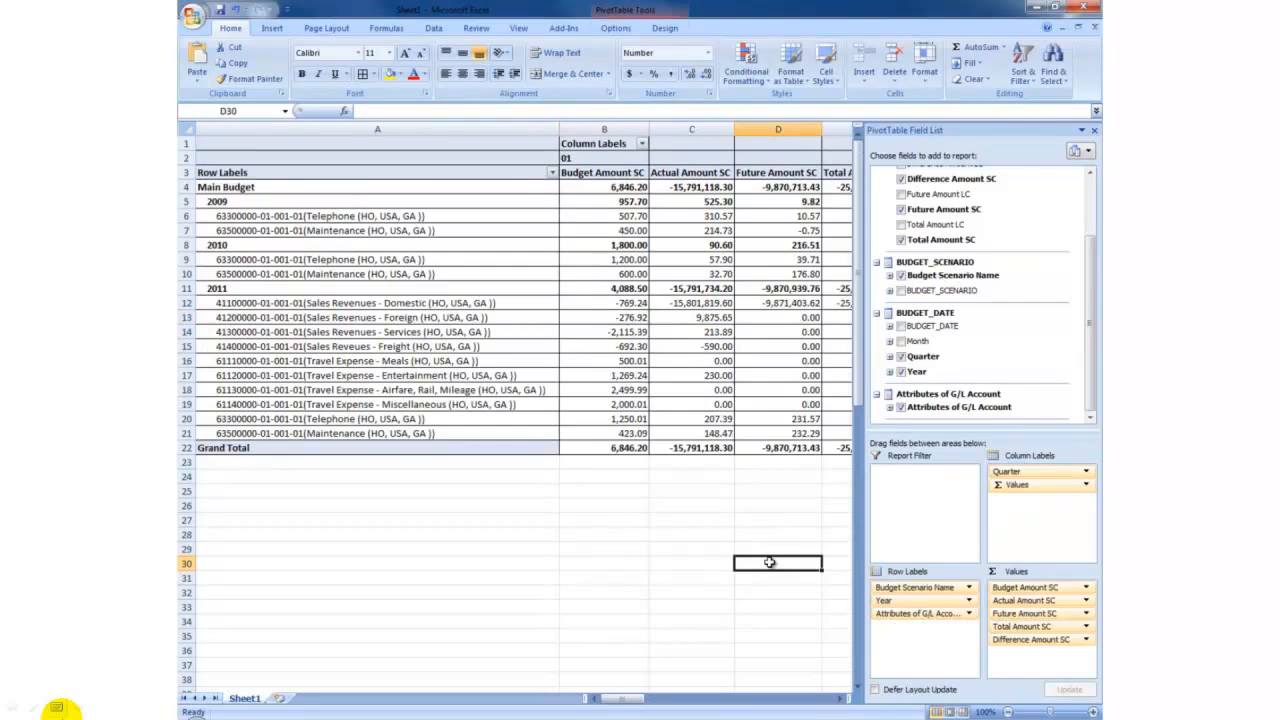
pyautogui.moveTo(800, 702)
pyautogui.mouseDown()
pyautogui.moveTo(1005, 708)
pyautogui.moveTo(782, 709)
pyautogui.mouseUp()
# Freeze panes at cell B4 so the header rows and the account column stay in view.
pyautogui.click(617, 187)
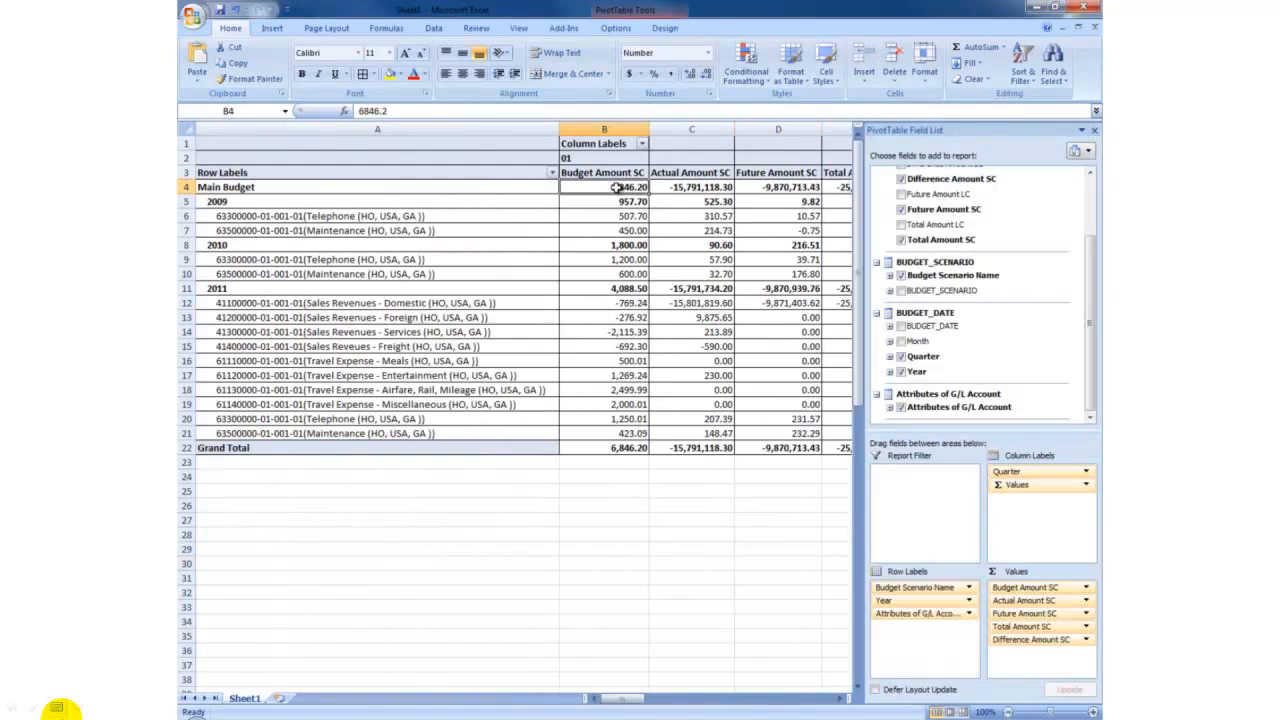
pyautogui.click(476, 28)
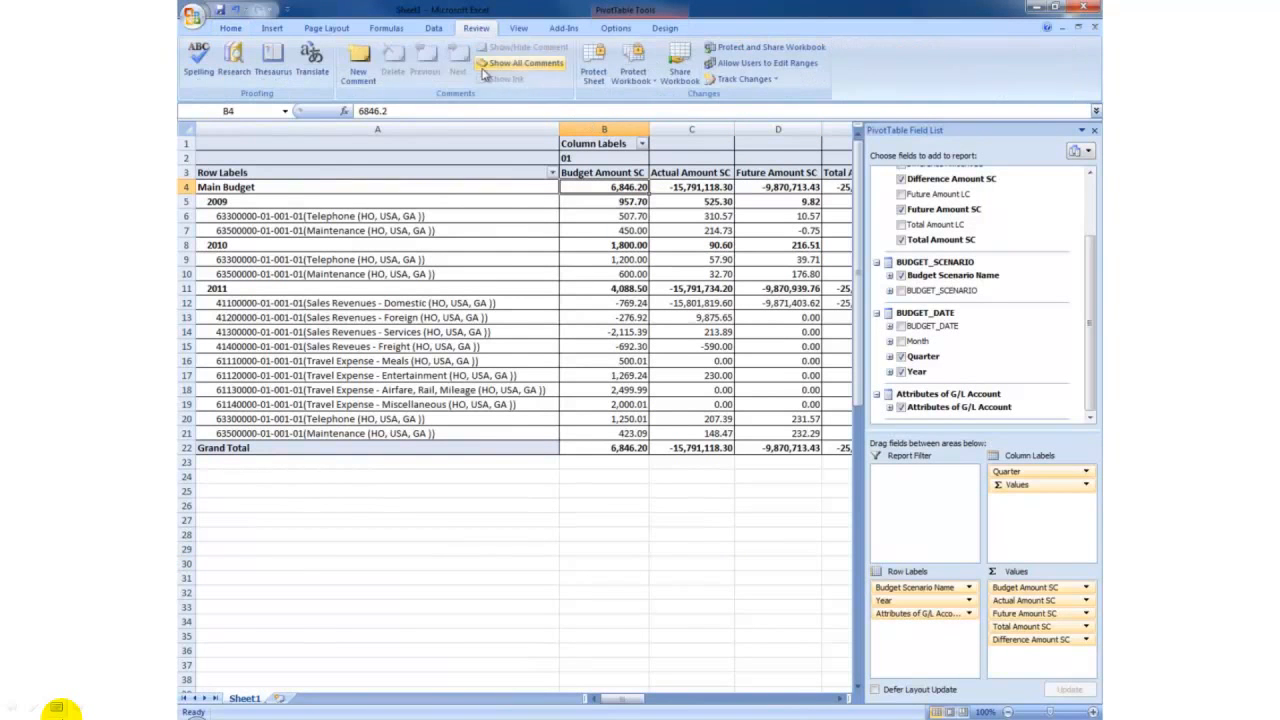
pyautogui.click(517, 28)
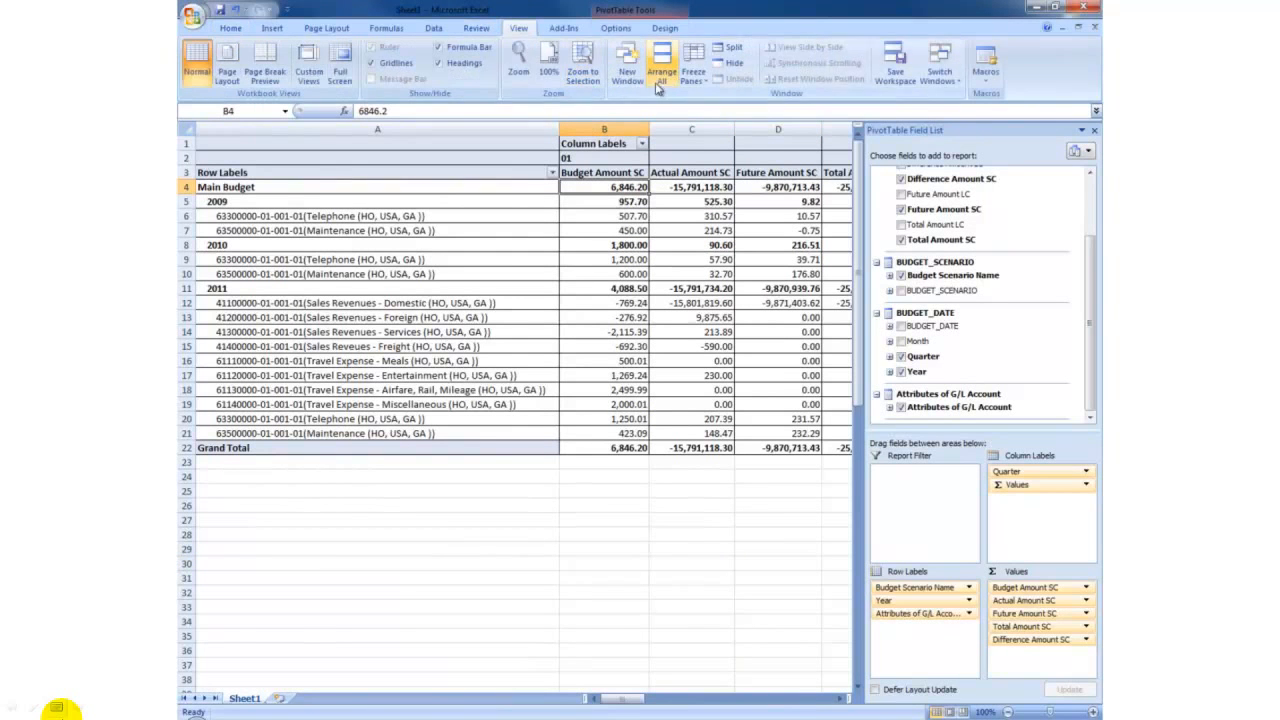
pyautogui.click(692, 75)
pyautogui.click(718, 104)
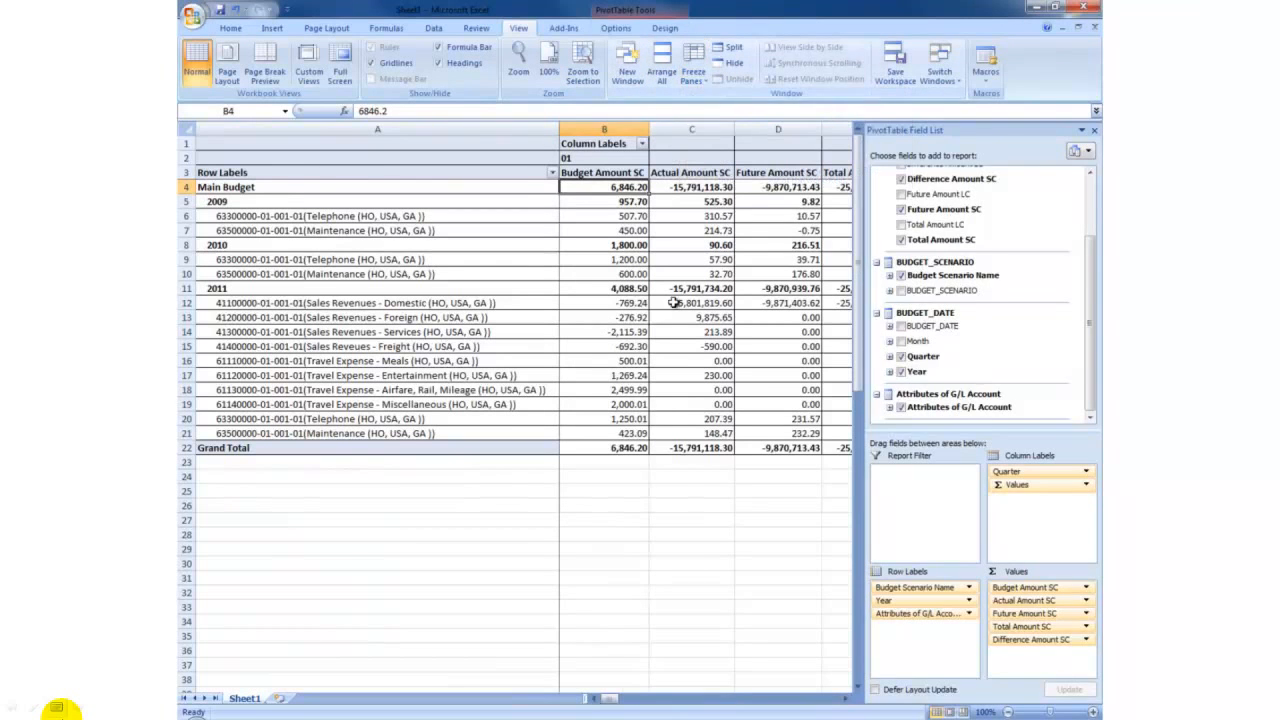
pyautogui.click(655, 503)
pyautogui.moveTo(785, 703)
pyautogui.mouseDown()
pyautogui.moveTo(844, 701)
pyautogui.moveTo(766, 704)
pyautogui.mouseUp()
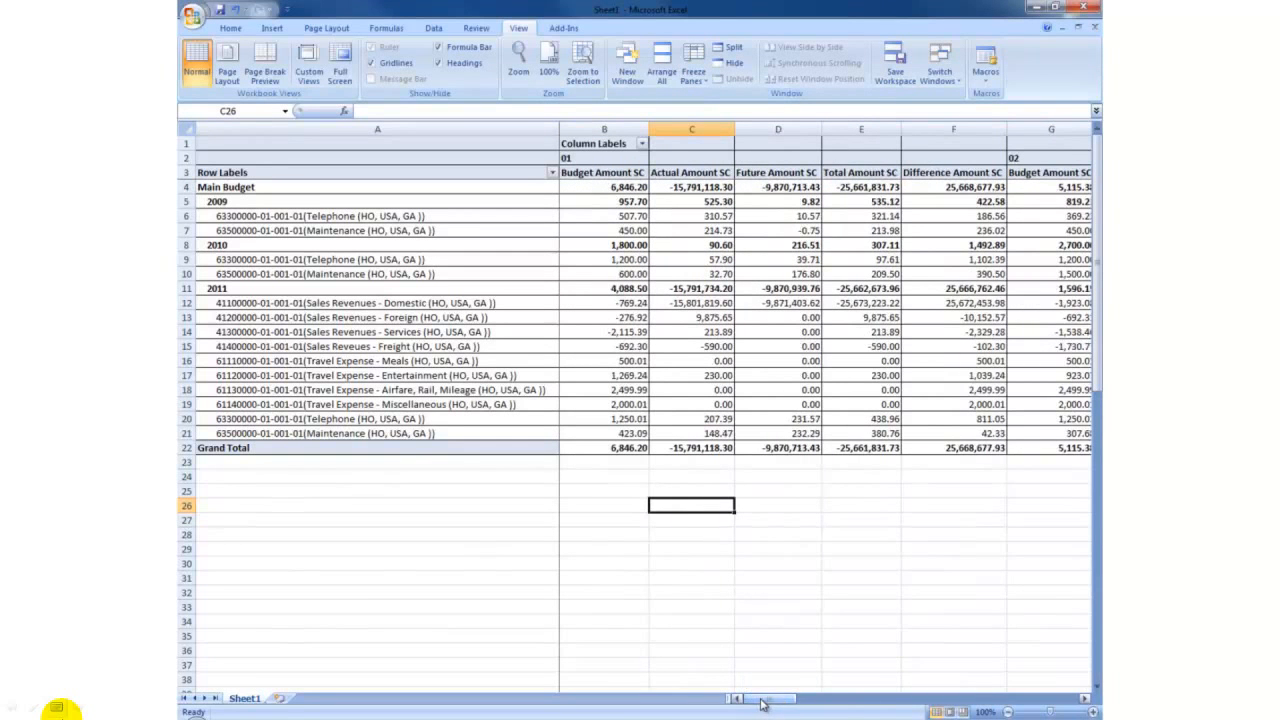
# Move the Quarter field from the column labels to the report filter and filter the report to quarter 04.
pyautogui.click(655, 375)
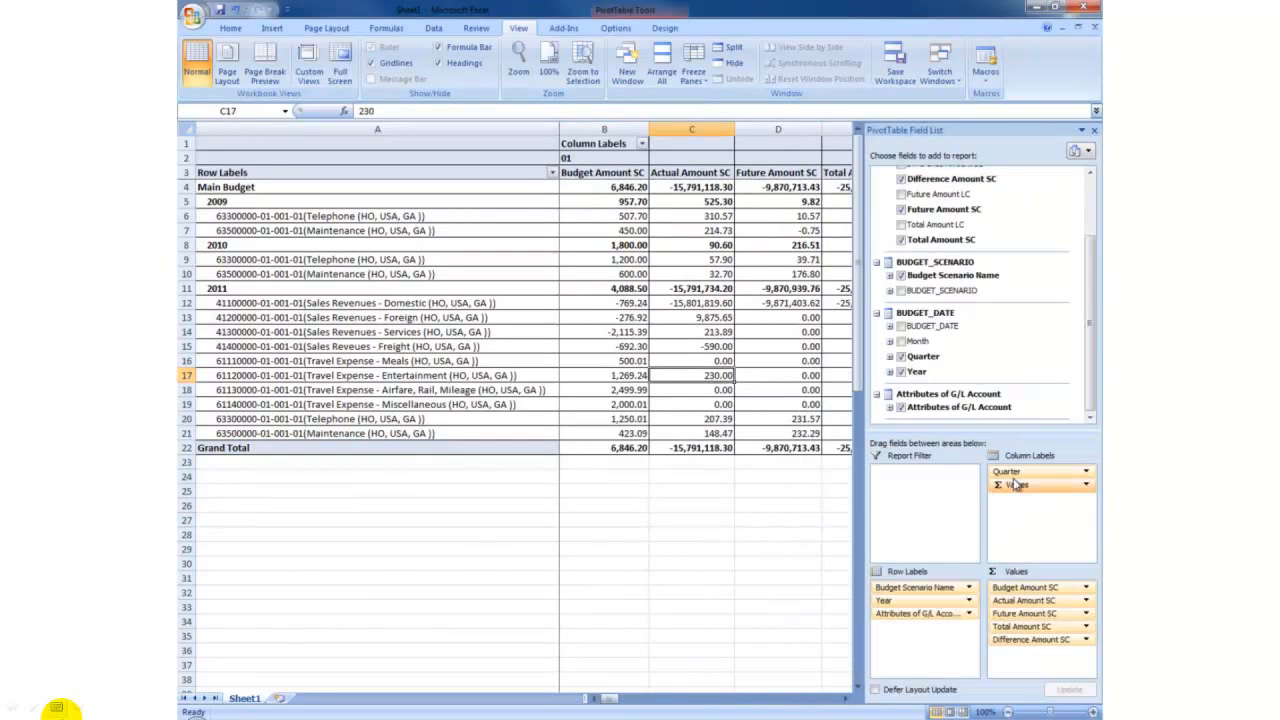
pyautogui.moveTo(1013, 473); pyautogui.dragTo(911, 473)
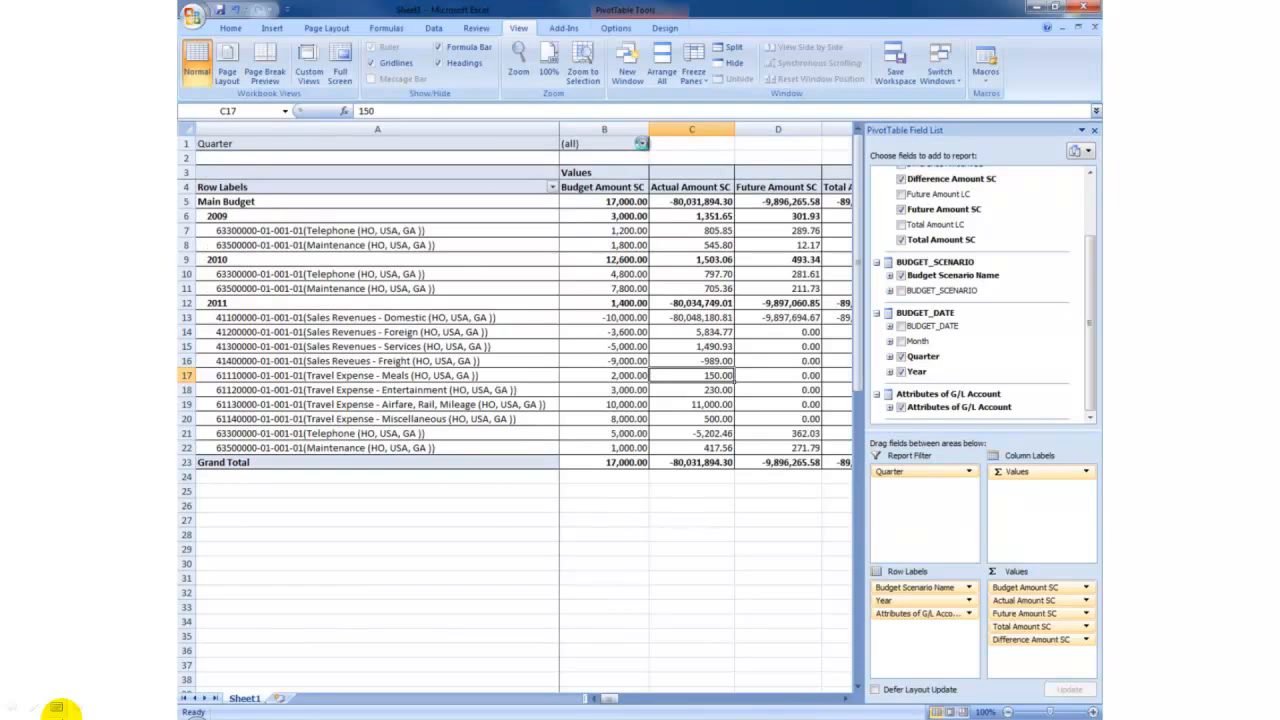
pyautogui.click(643, 145)
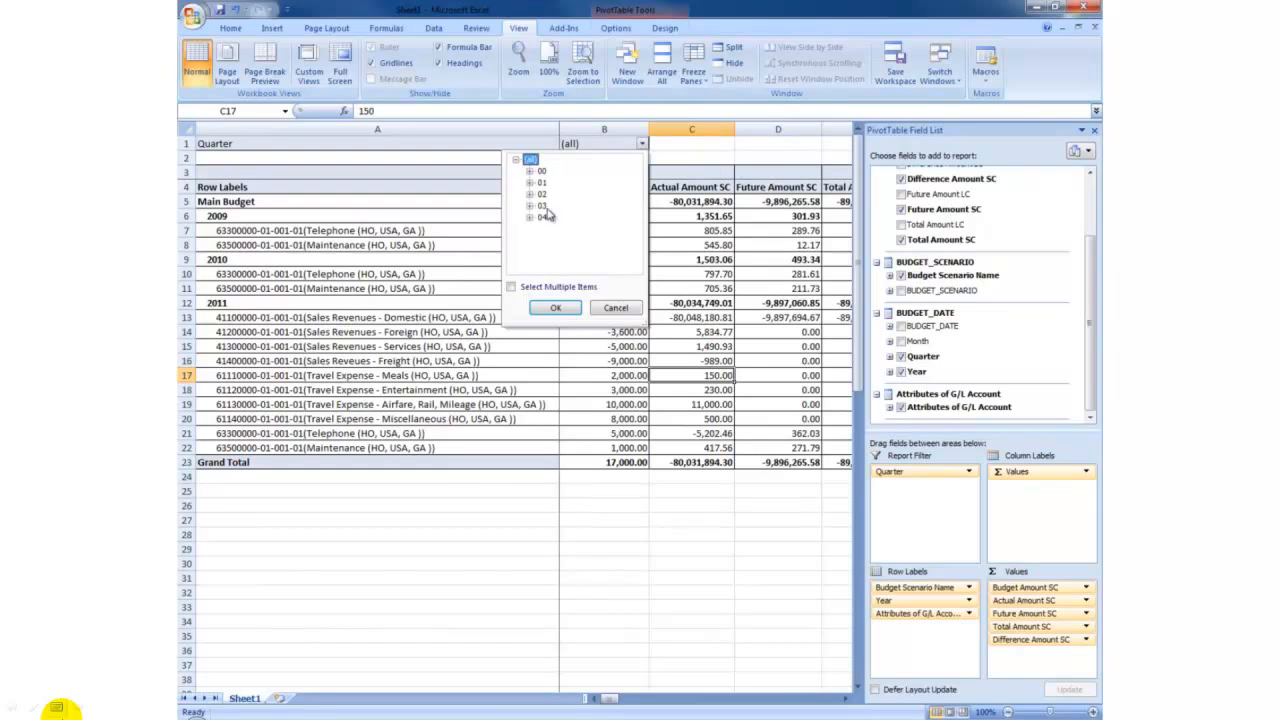
pyautogui.click(556, 308)
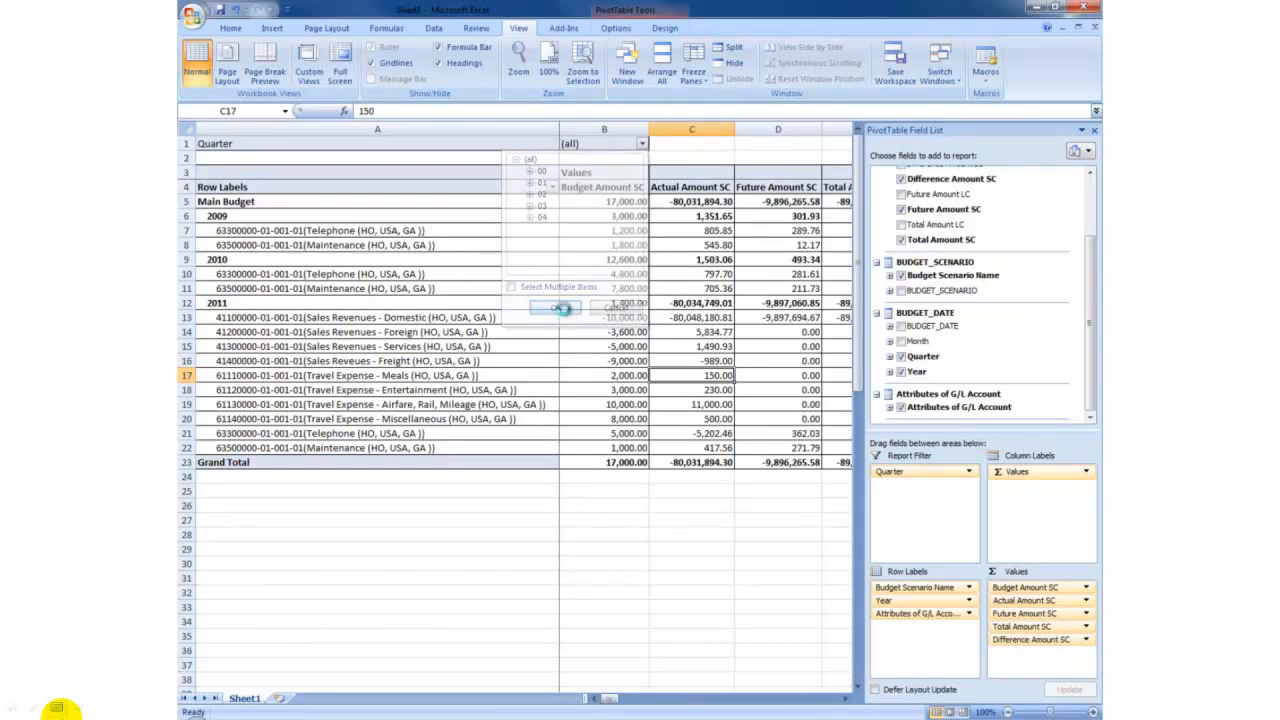
pyautogui.click(643, 360)
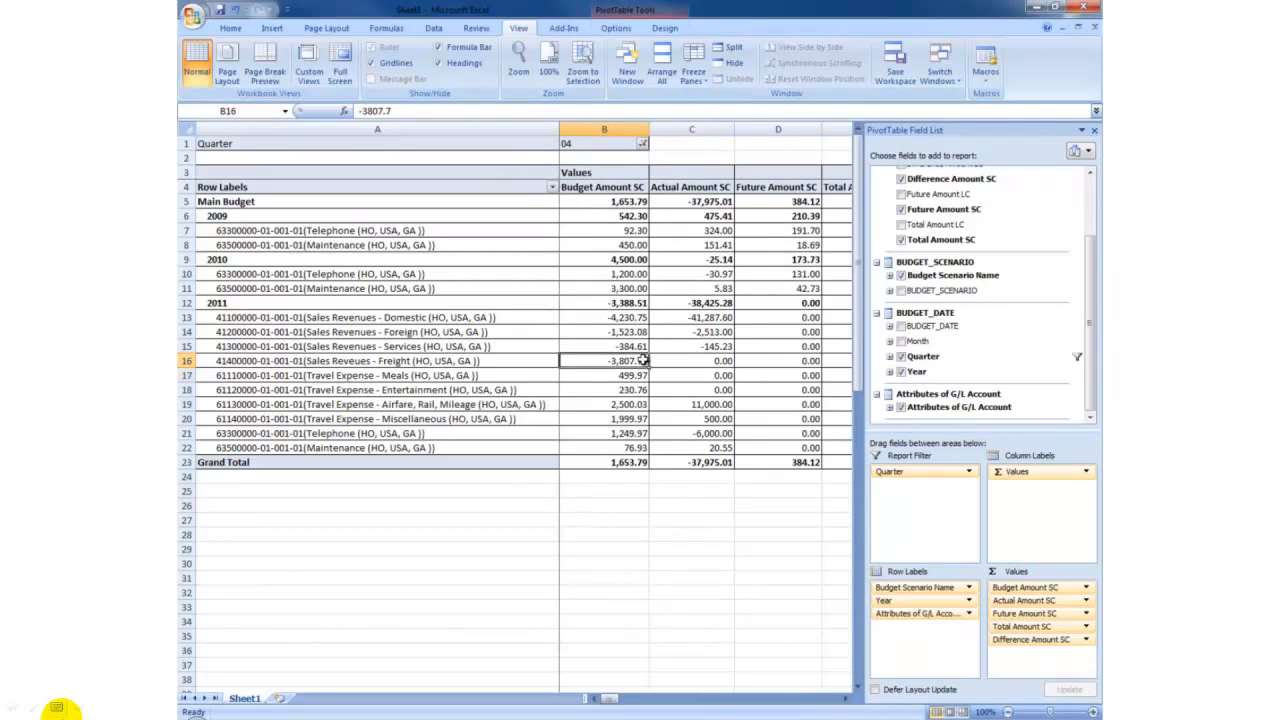
pyautogui.click(716, 500)
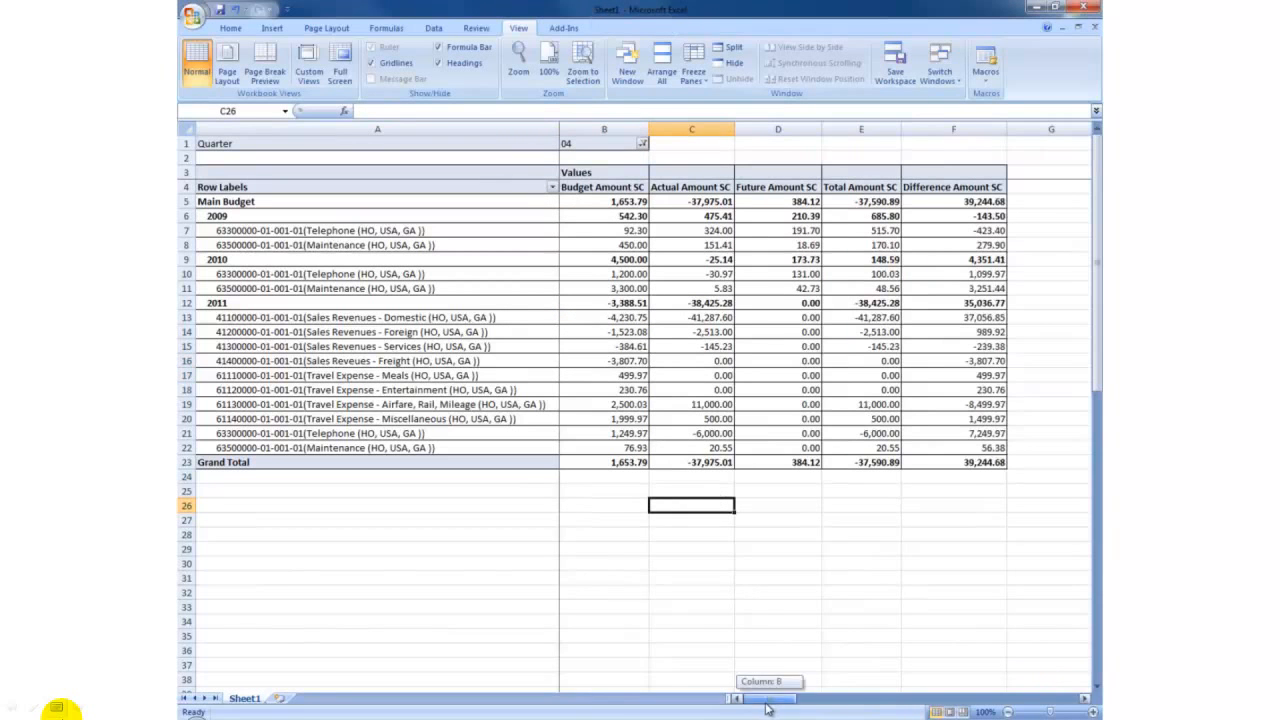
# Move the Year field from the row labels to the report filter above Quarter.
pyautogui.click(647, 387)
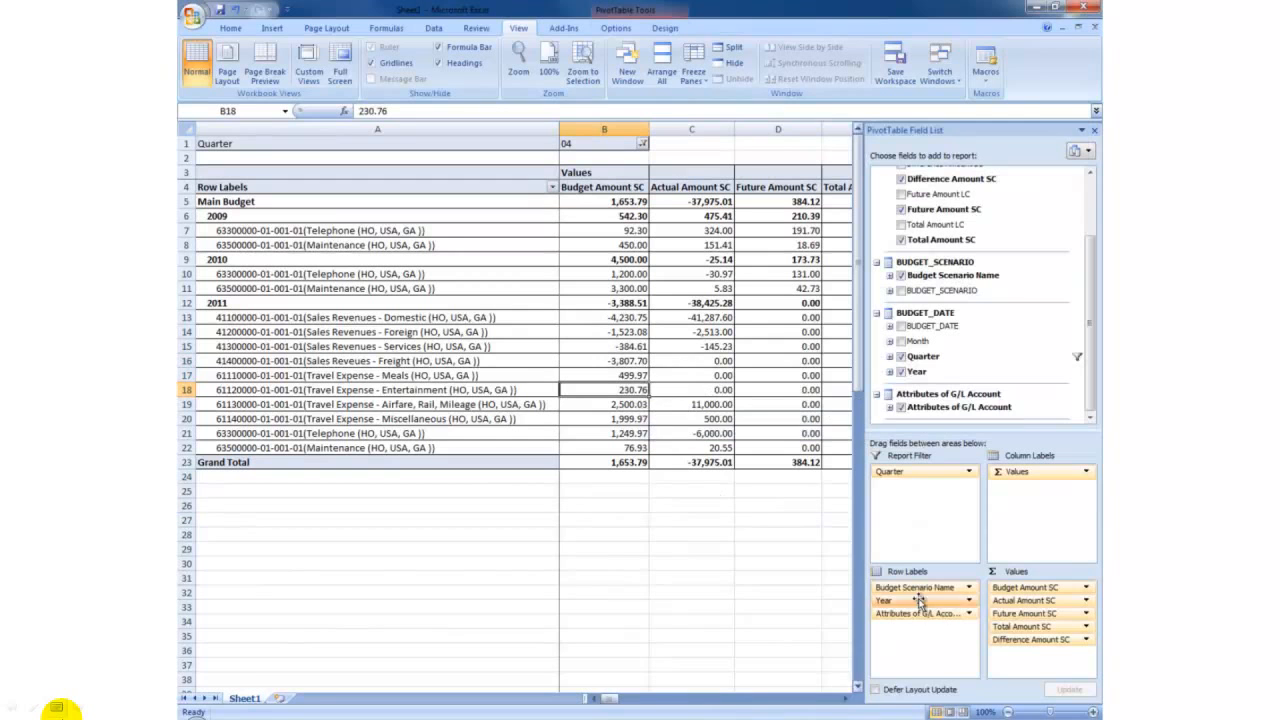
pyautogui.moveTo(910, 601); pyautogui.dragTo(896, 470)
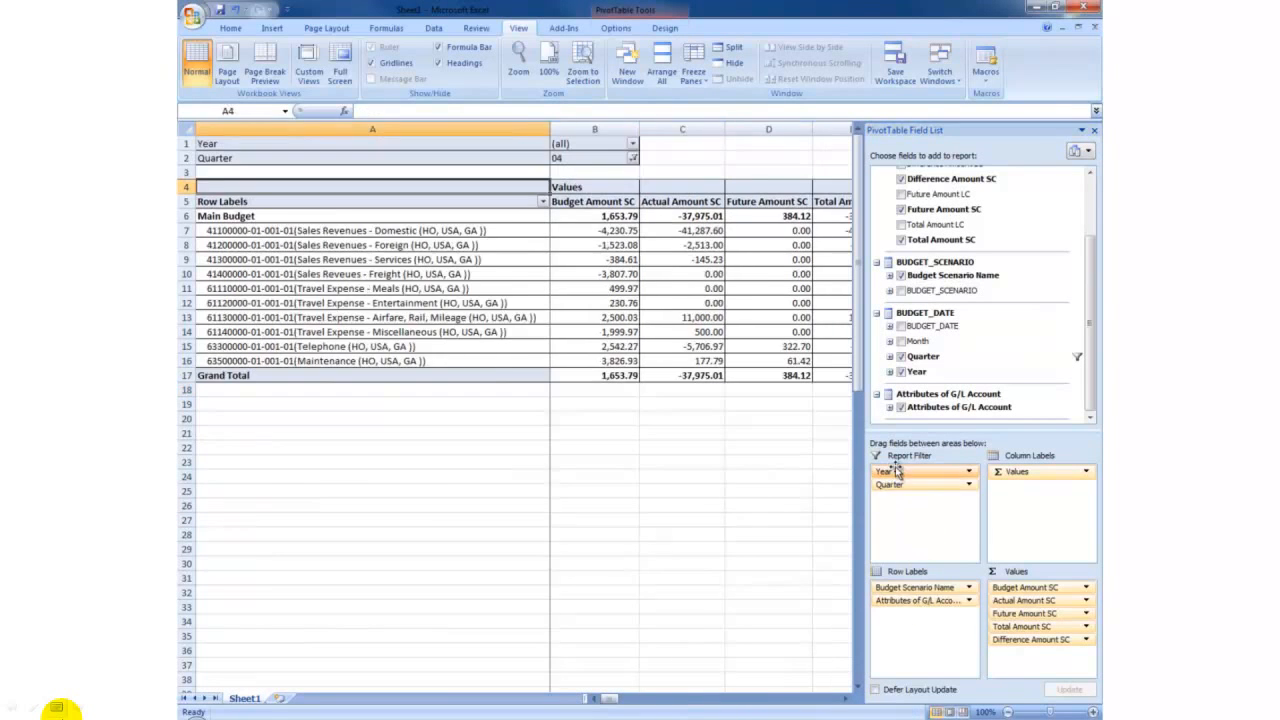
pyautogui.click(672, 513)
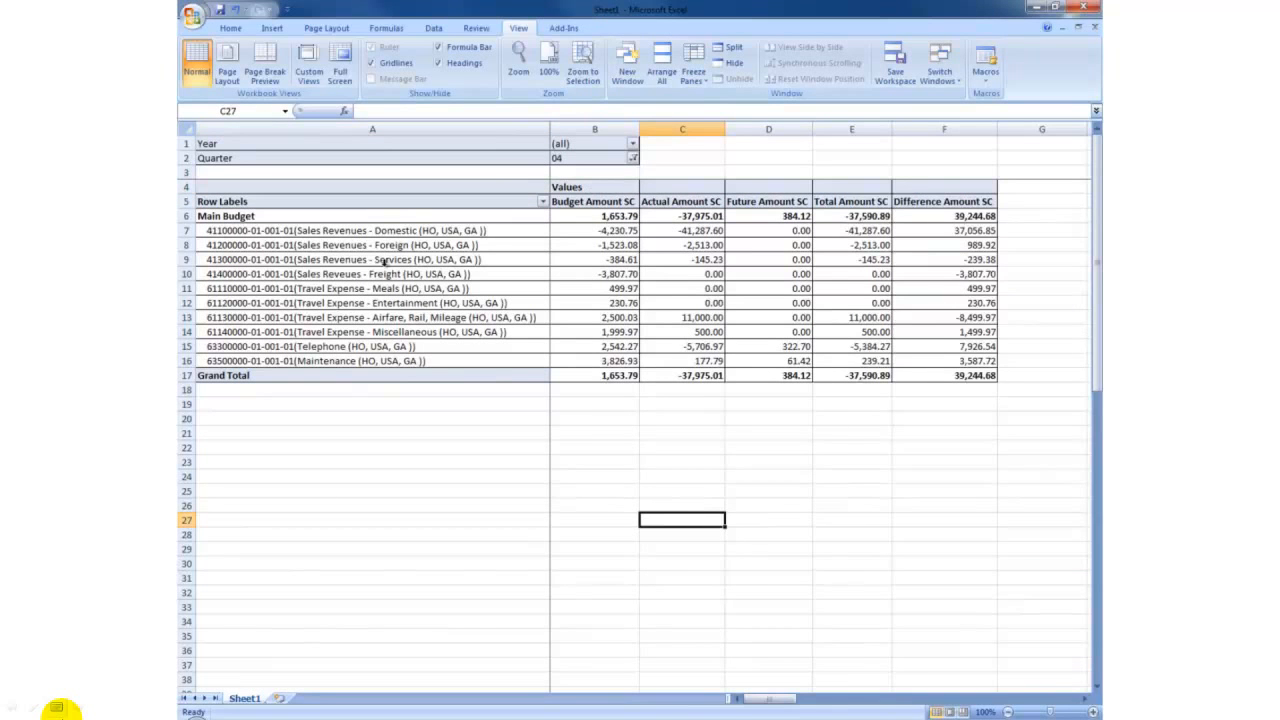
# Filter the PivotTable report to the year 2010 through the Year report filter.
pyautogui.click(596, 346)
pyautogui.click(476, 303)
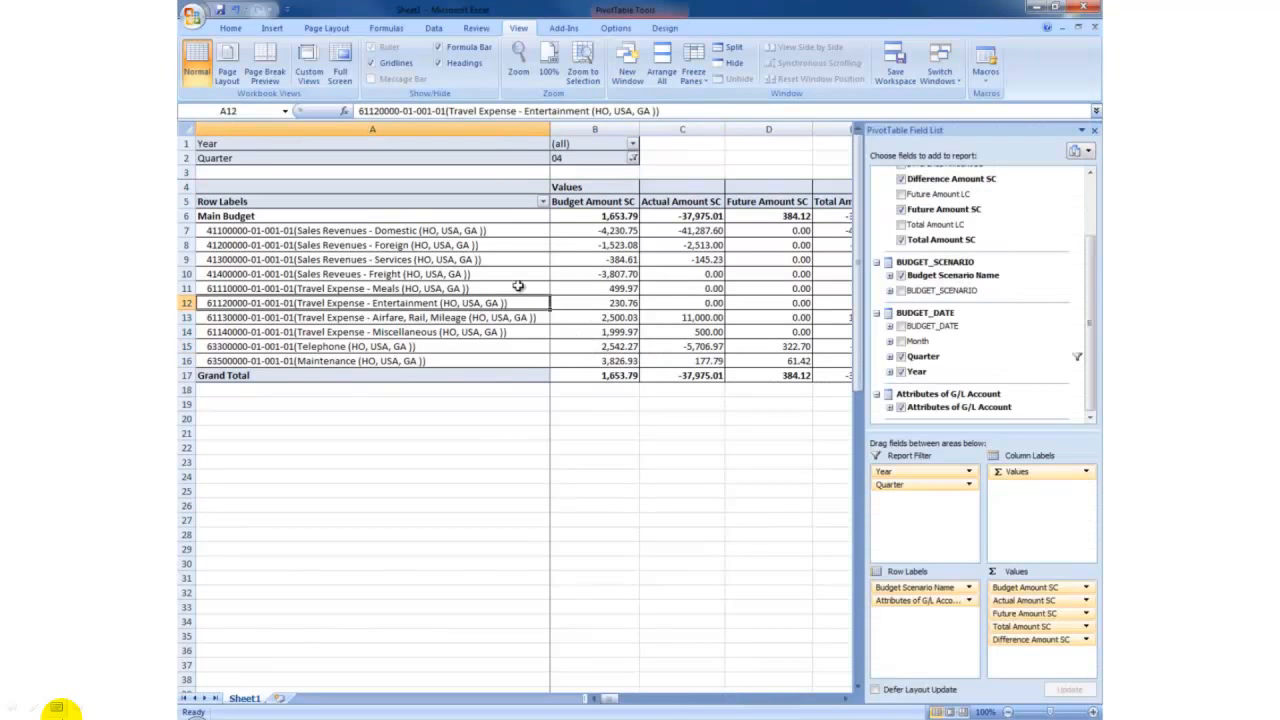
pyautogui.click(632, 143)
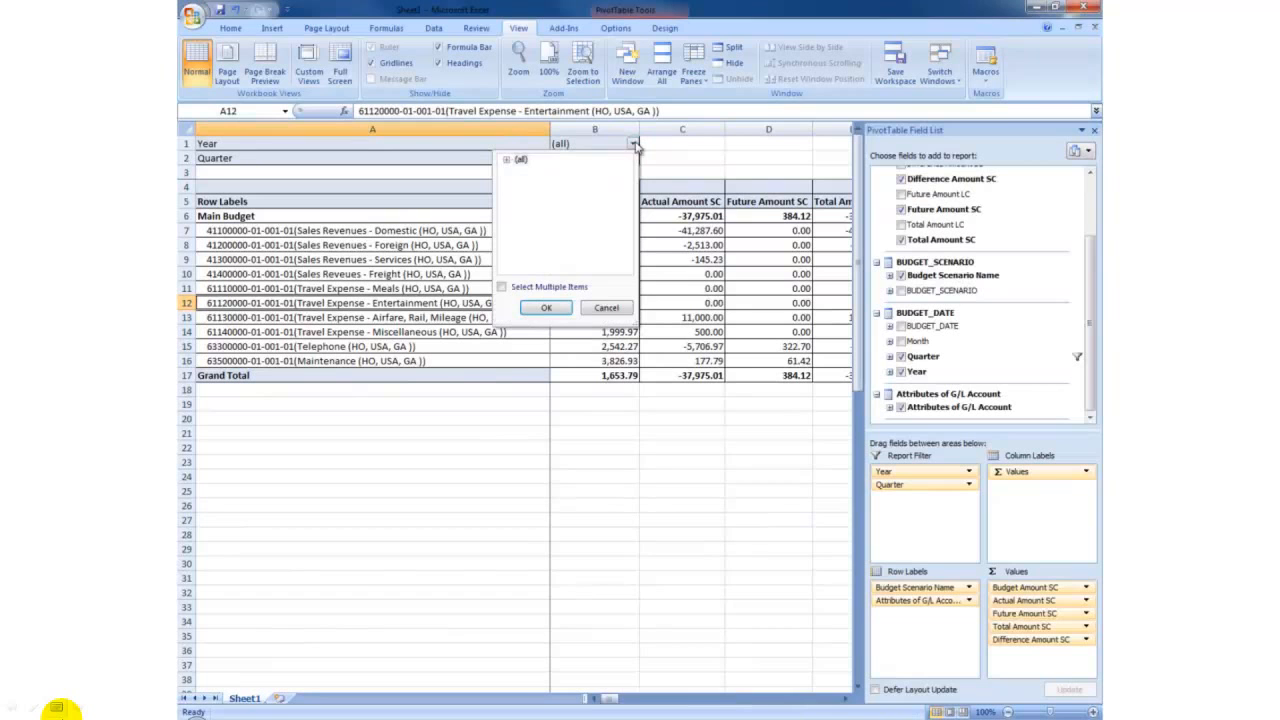
pyautogui.click(506, 159)
pyautogui.moveTo(627, 179); pyautogui.dragTo(628, 205)
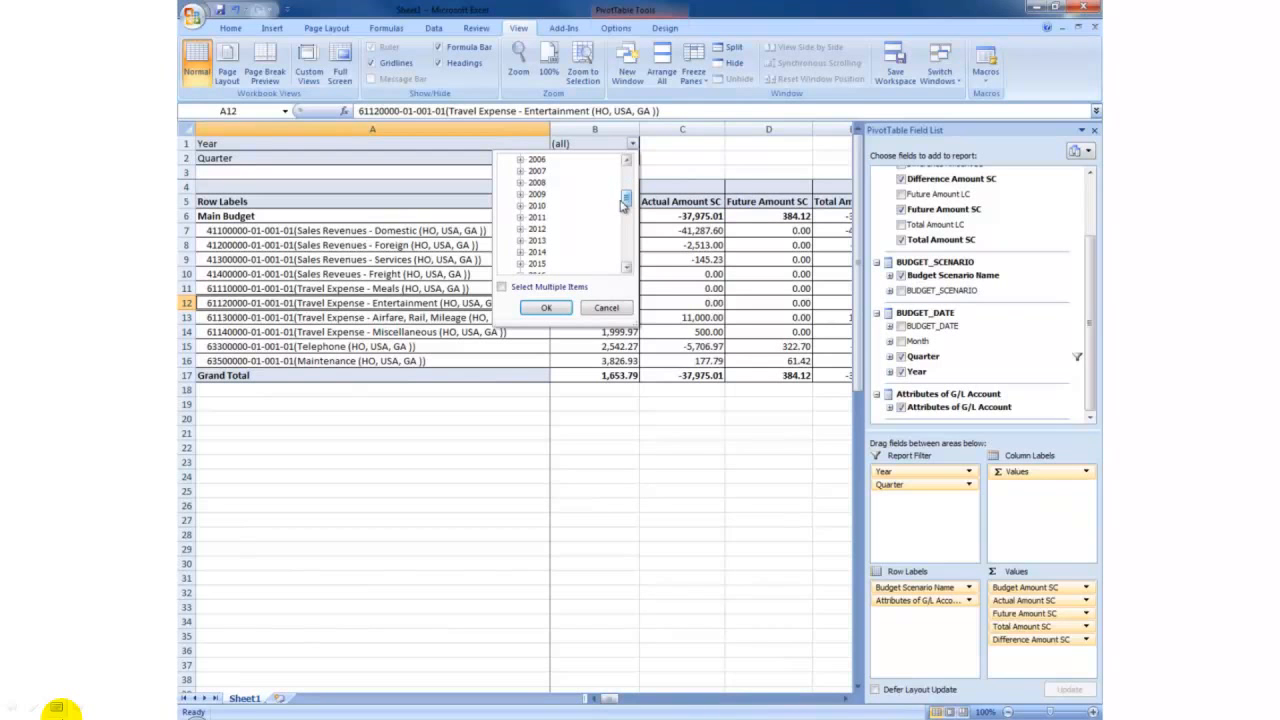
pyautogui.click(537, 205)
pyautogui.click(548, 306)
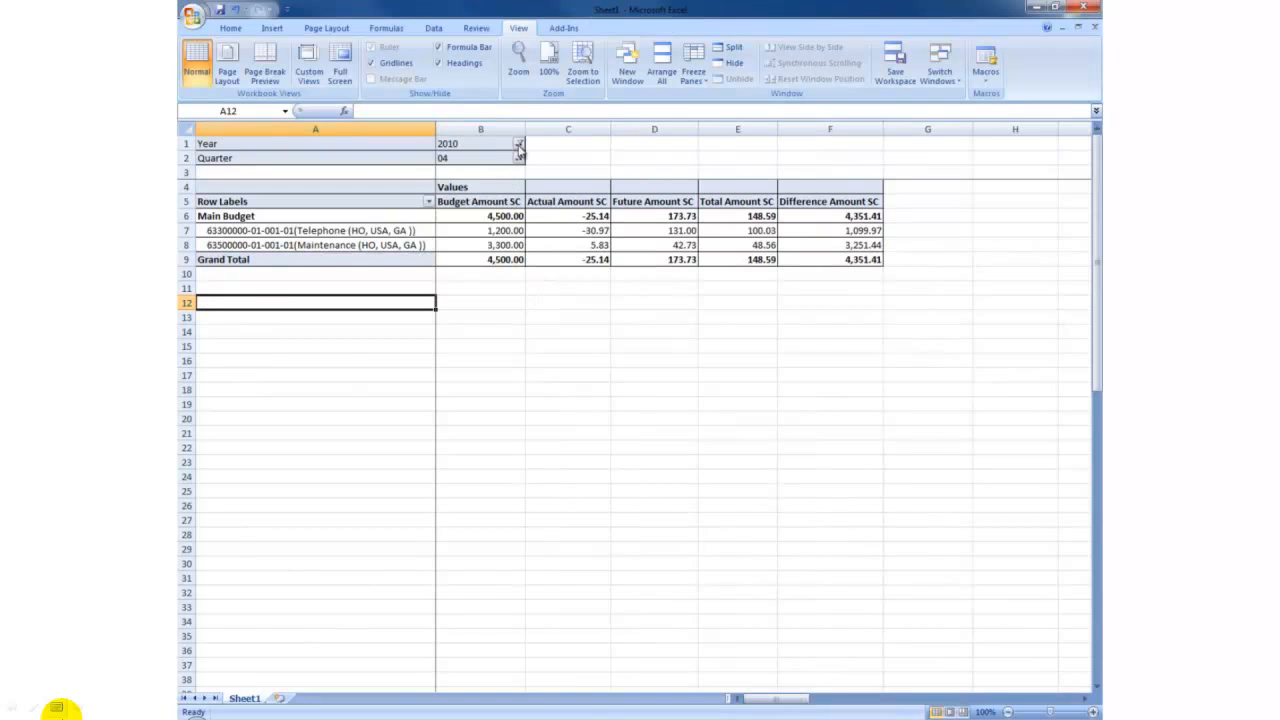
# Switch the PivotTable's Year report filter to 2011.
pyautogui.click(518, 143)
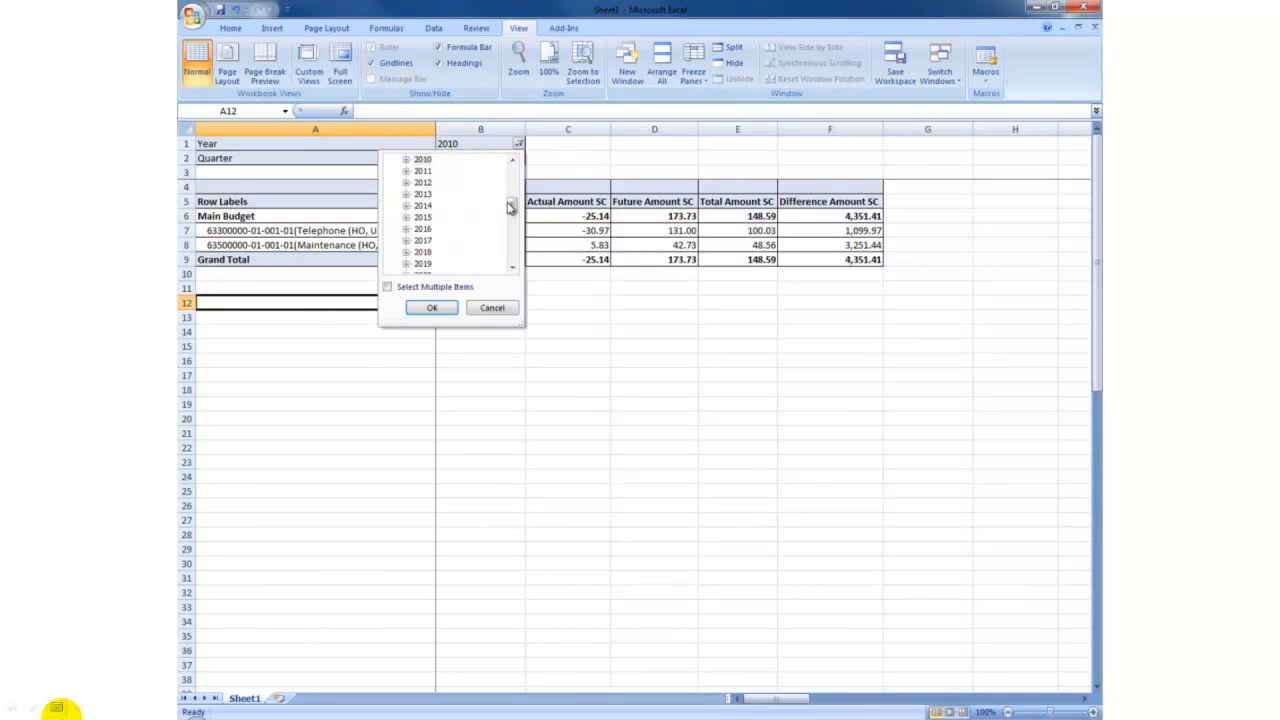
pyautogui.click(426, 173)
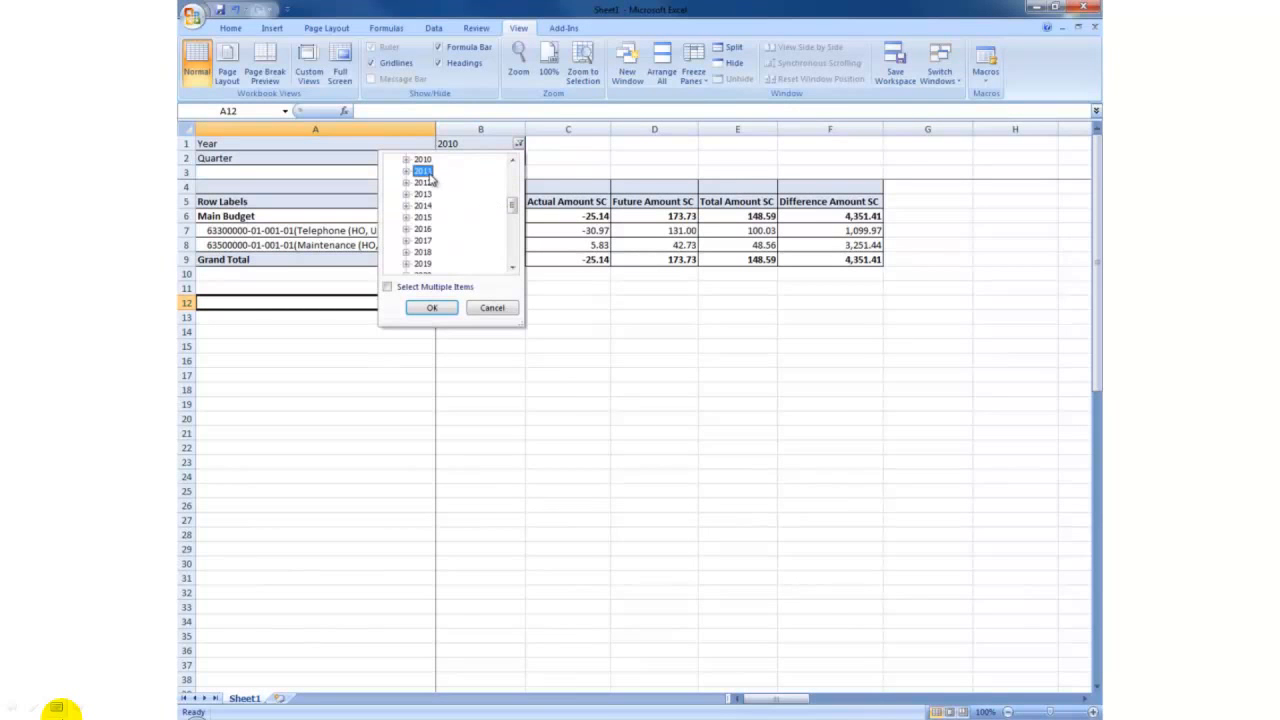
pyautogui.click(432, 307)
pyautogui.click(660, 447)
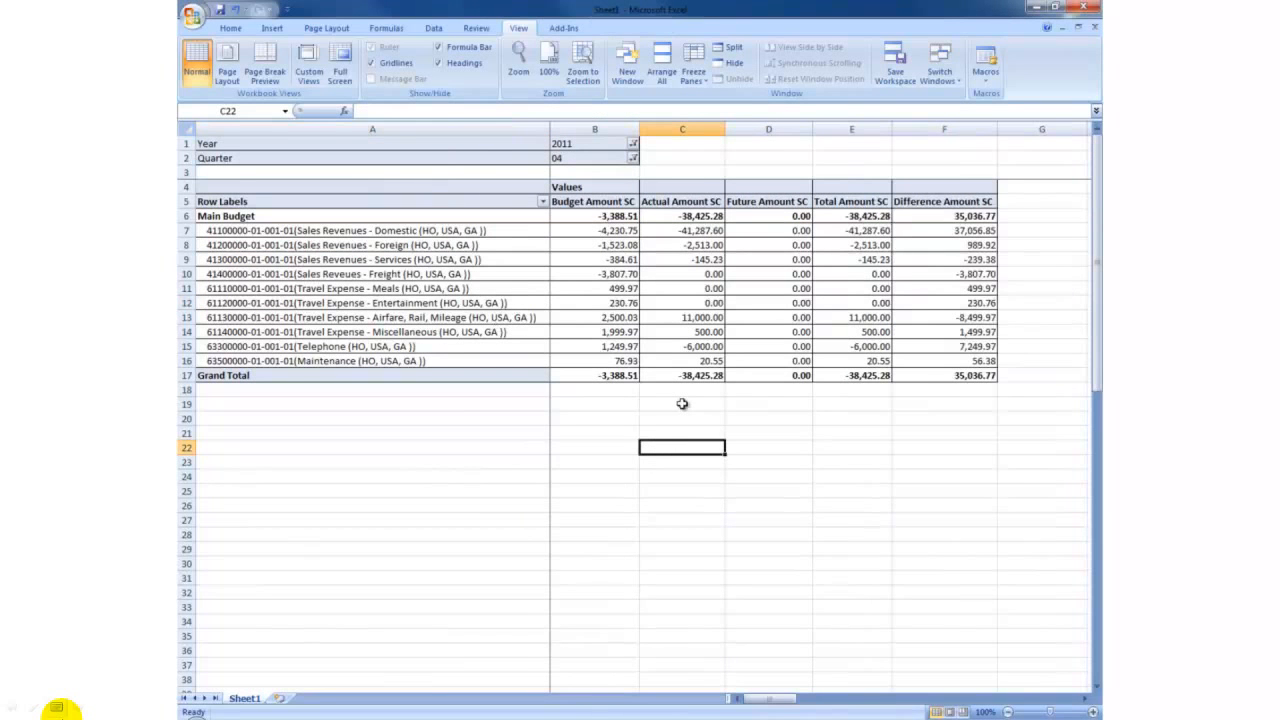
pyautogui.press('alt')
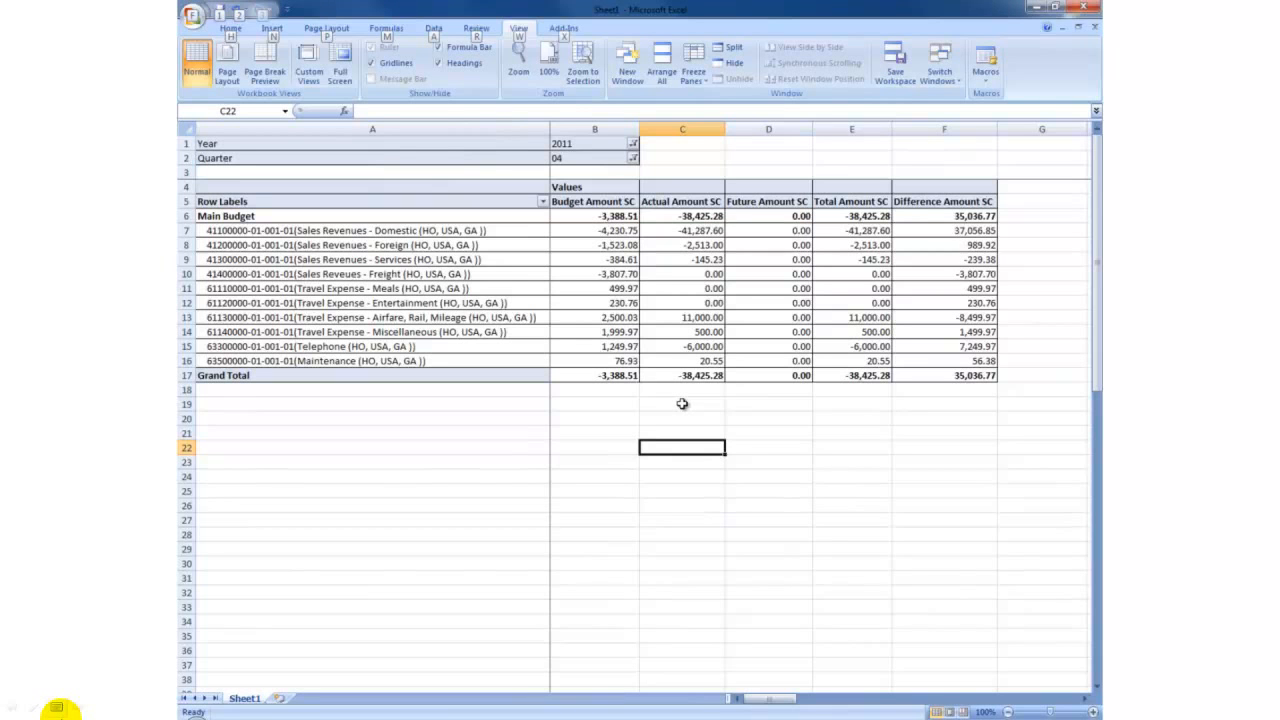
pyautogui.click(175, 678)
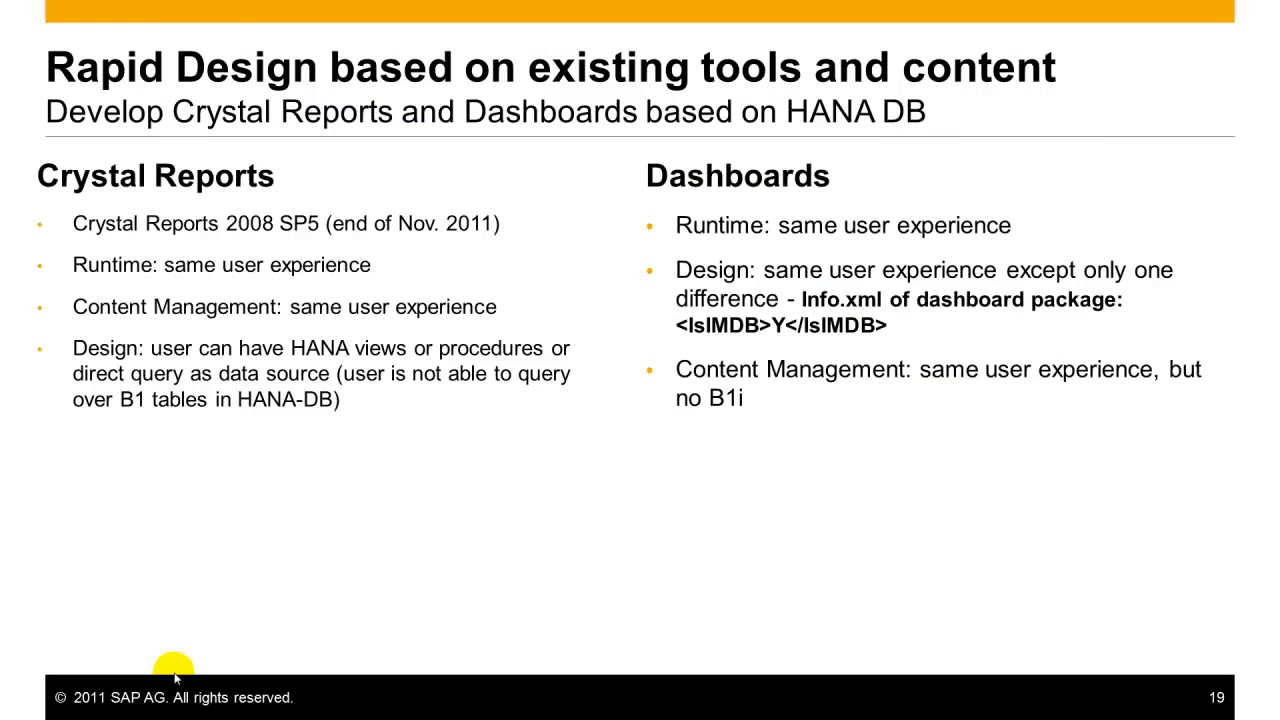